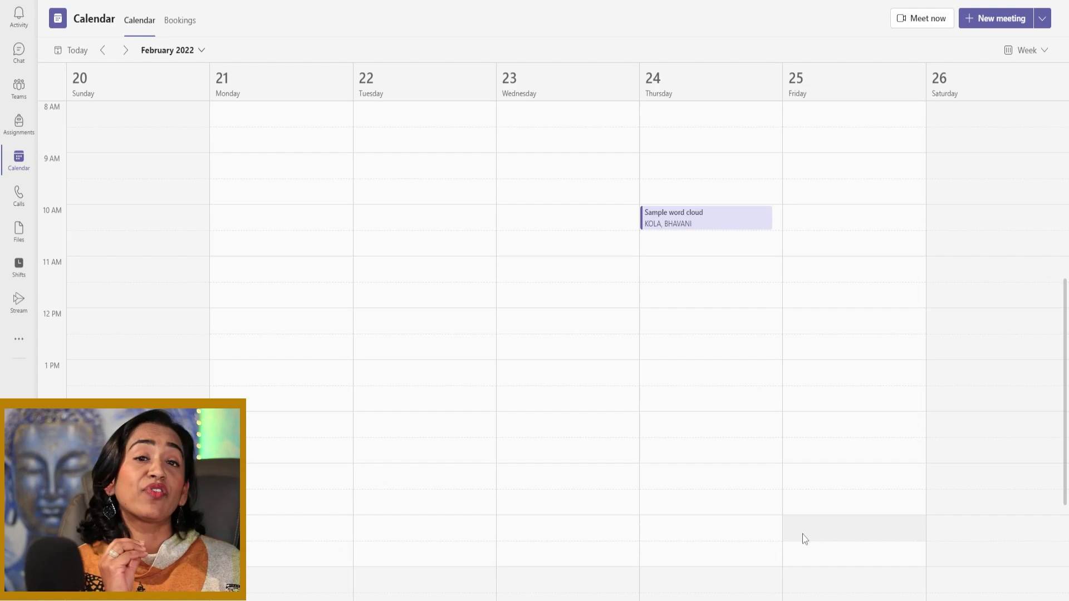
Open the "Sample word cloud" meeting on Thursday, February 24 for editing and add the Forms app to it as a tab
{"action": "left_click", "coordinate": [705, 224]}
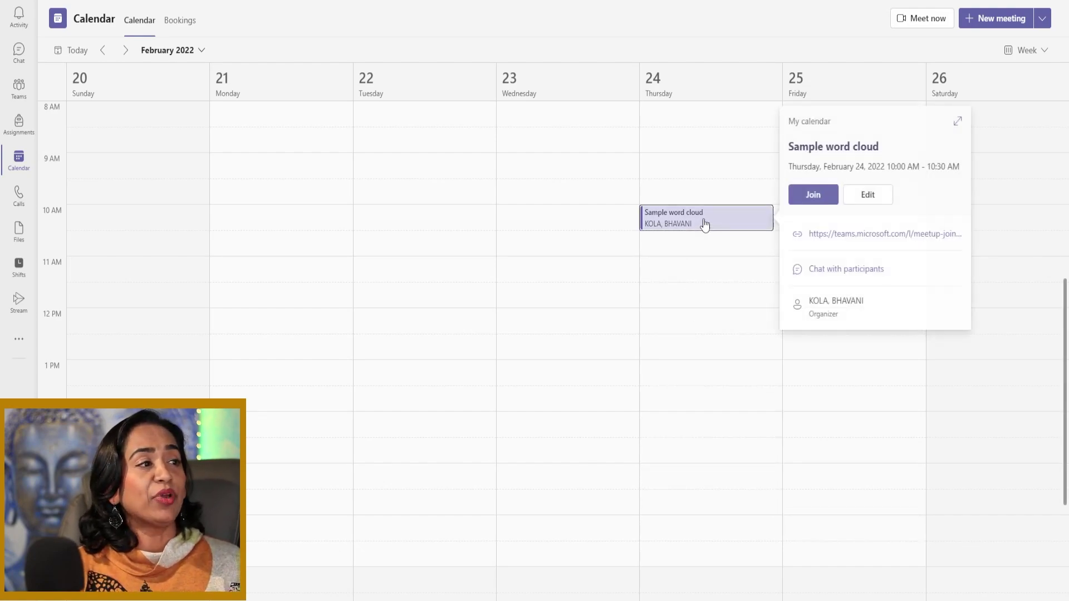
{"action": "left_click", "coordinate": [868, 195]}
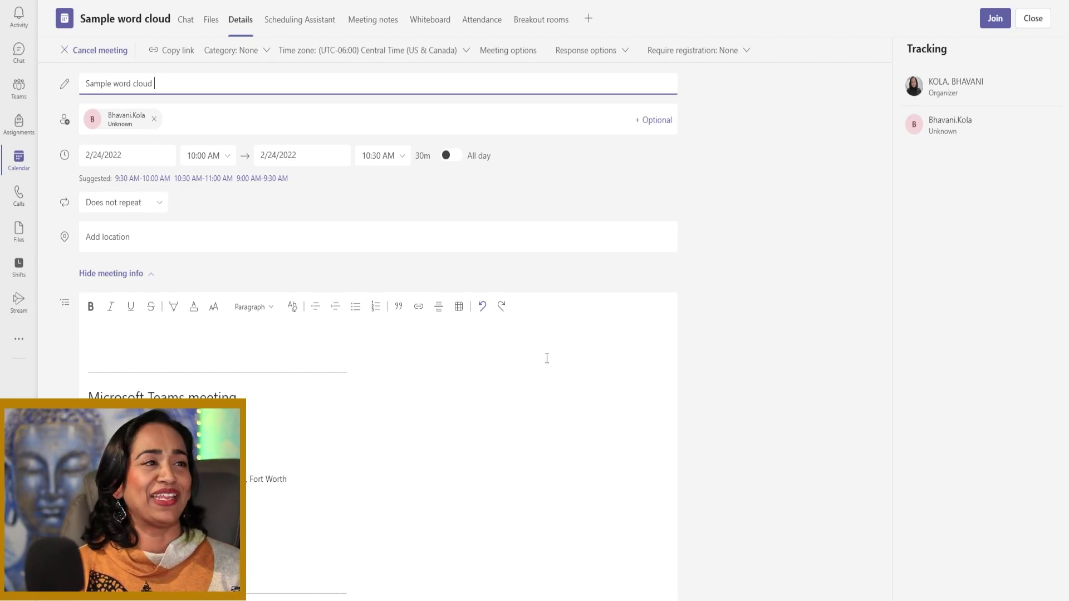
{"action": "left_click", "coordinate": [589, 19]}
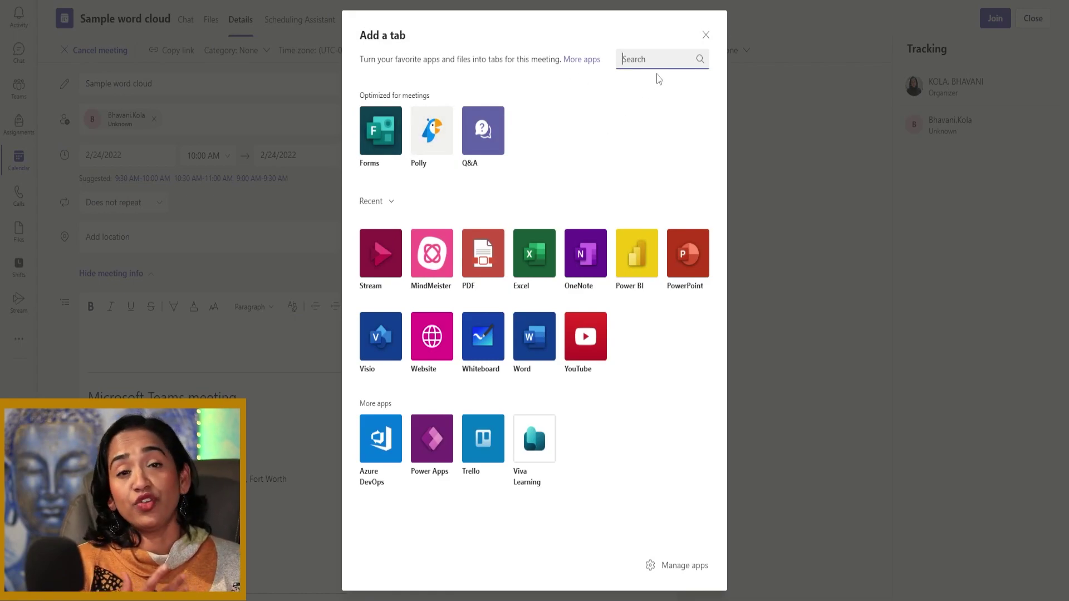
{"action": "type", "text": "form"}
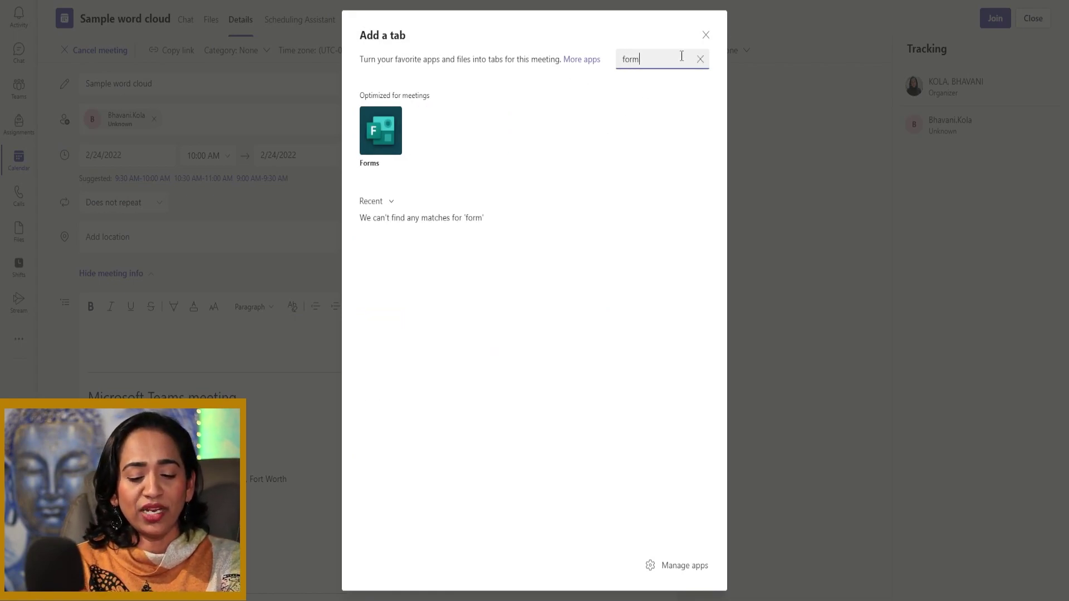
{"action": "type", "text": "s"}
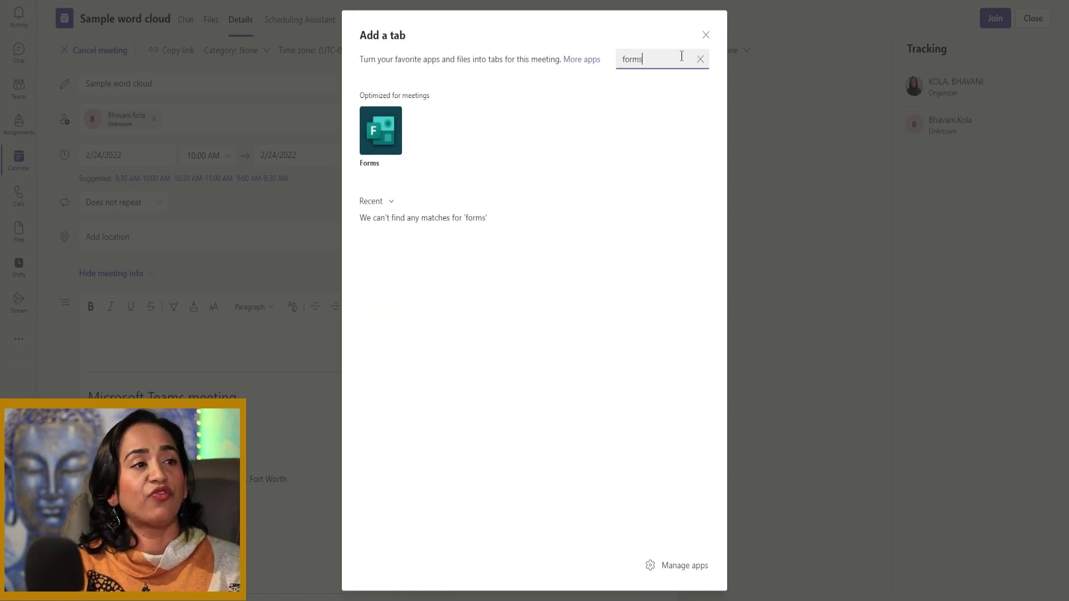
{"action": "left_click", "coordinate": [382, 134]}
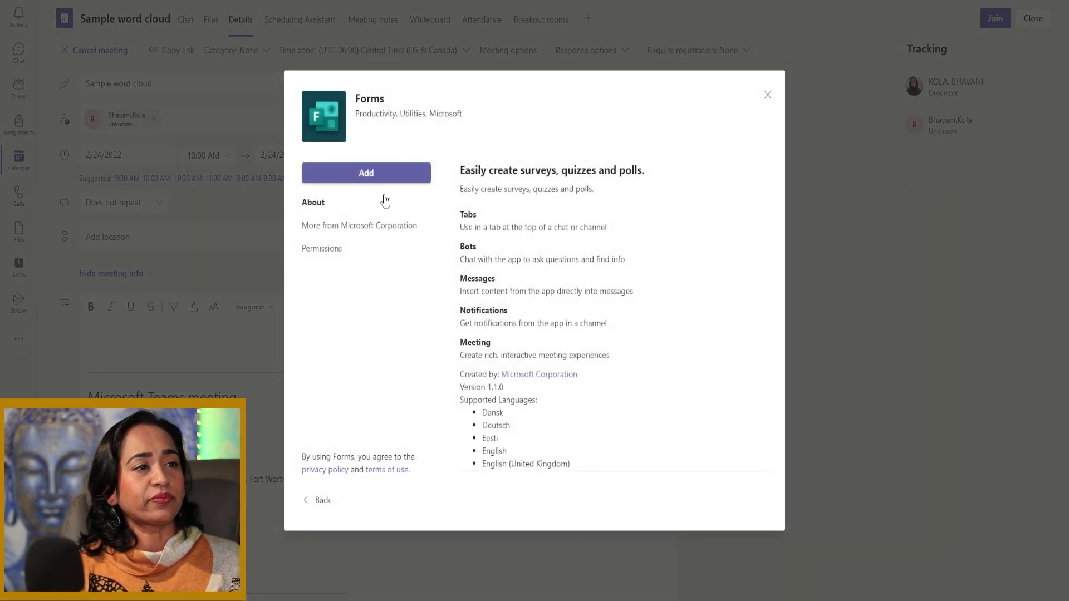
{"action": "left_click", "coordinate": [391, 176]}
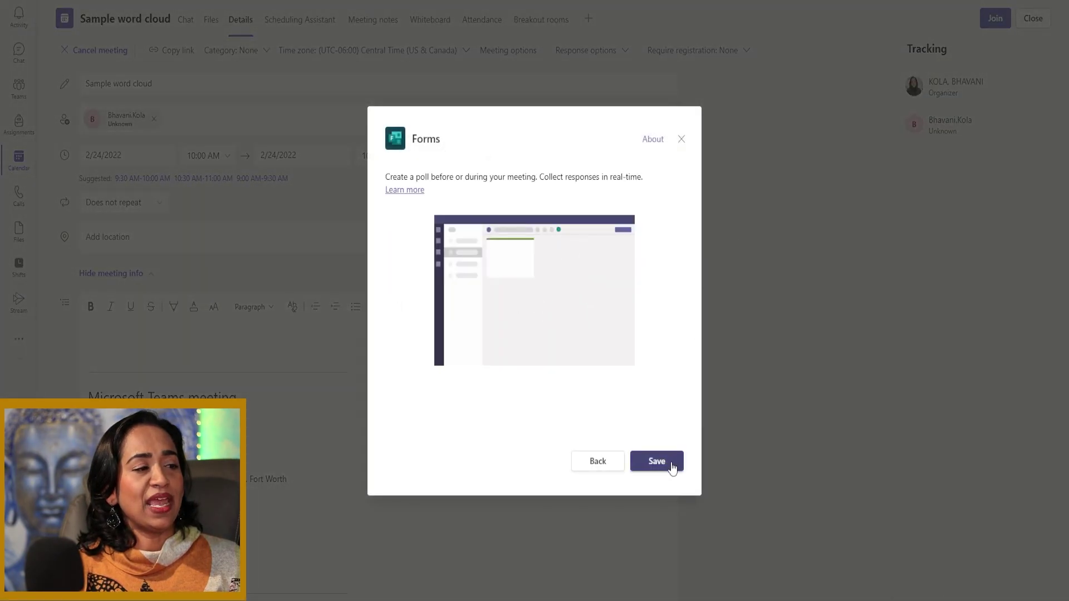
{"action": "left_click", "coordinate": [674, 467]}
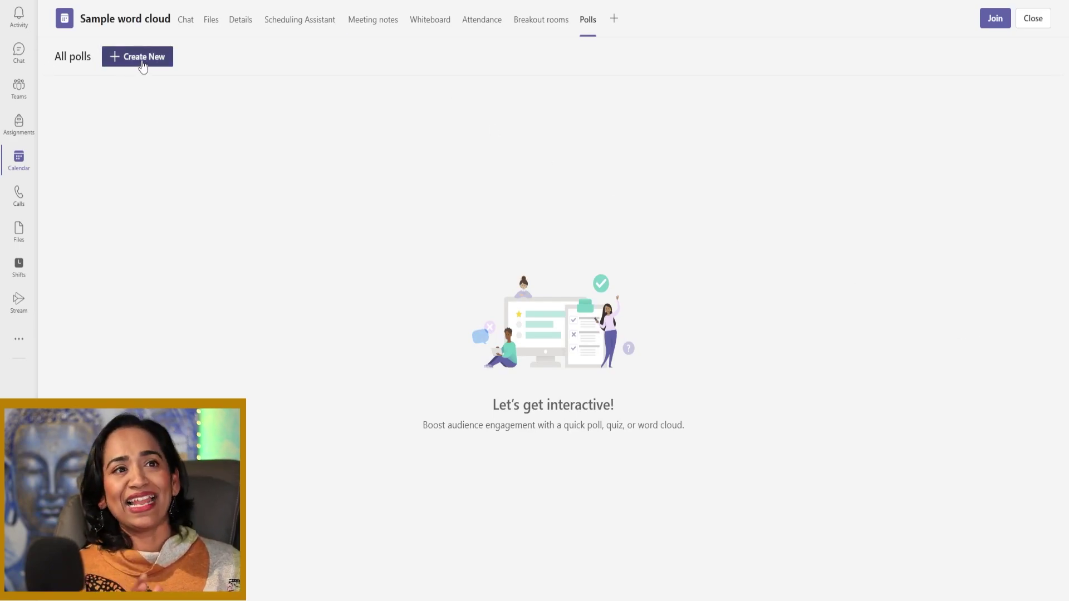
Create a Word Cloud Poll asking "How are you feeling today?", shared with respondents, and save it as a draft
{"action": "left_click", "coordinate": [143, 60]}
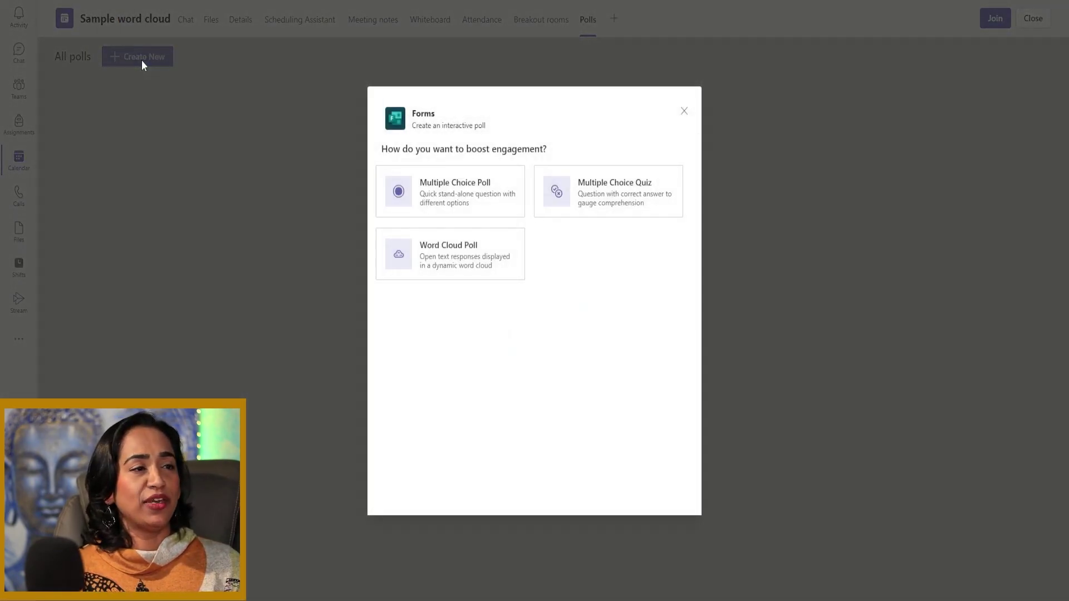
{"action": "left_click", "coordinate": [479, 255]}
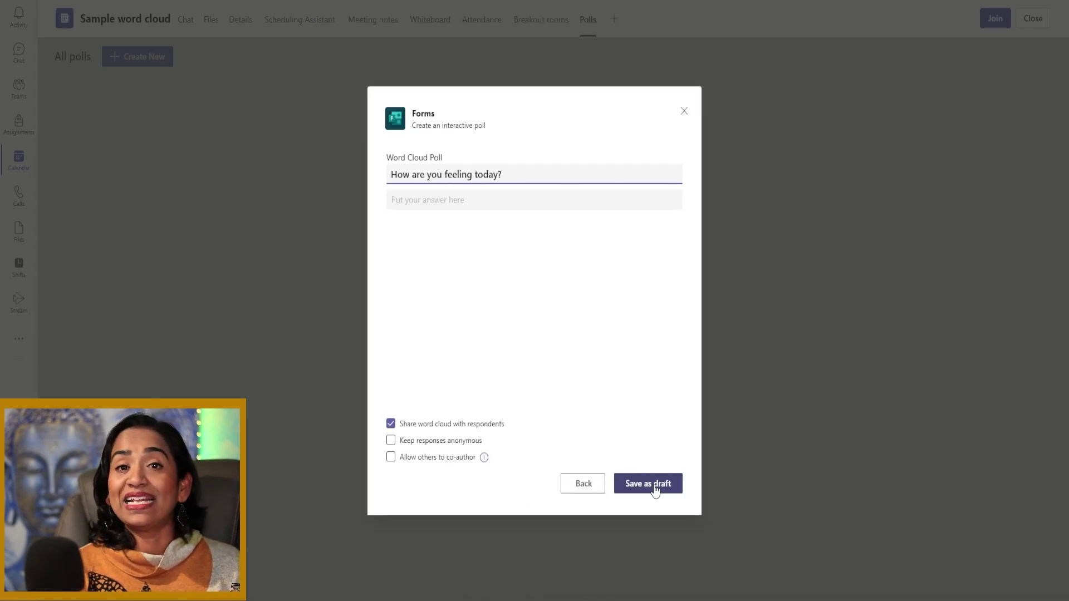
{"action": "left_click", "coordinate": [654, 486]}
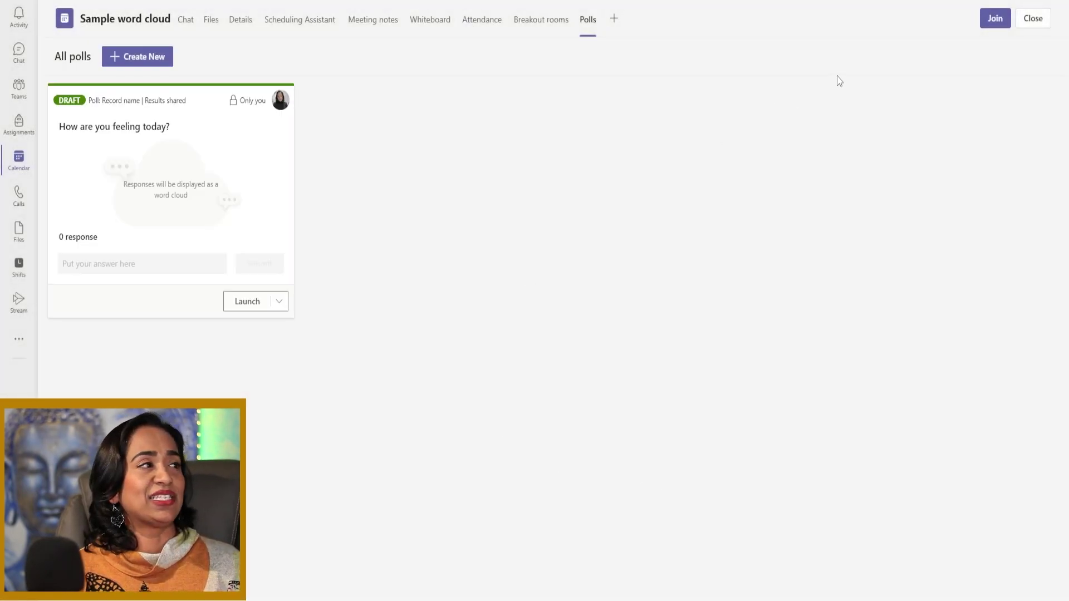
Join the meeting using computer audio with the microphone muted, and maximize the meeting window
{"action": "left_click", "coordinate": [986, 22]}
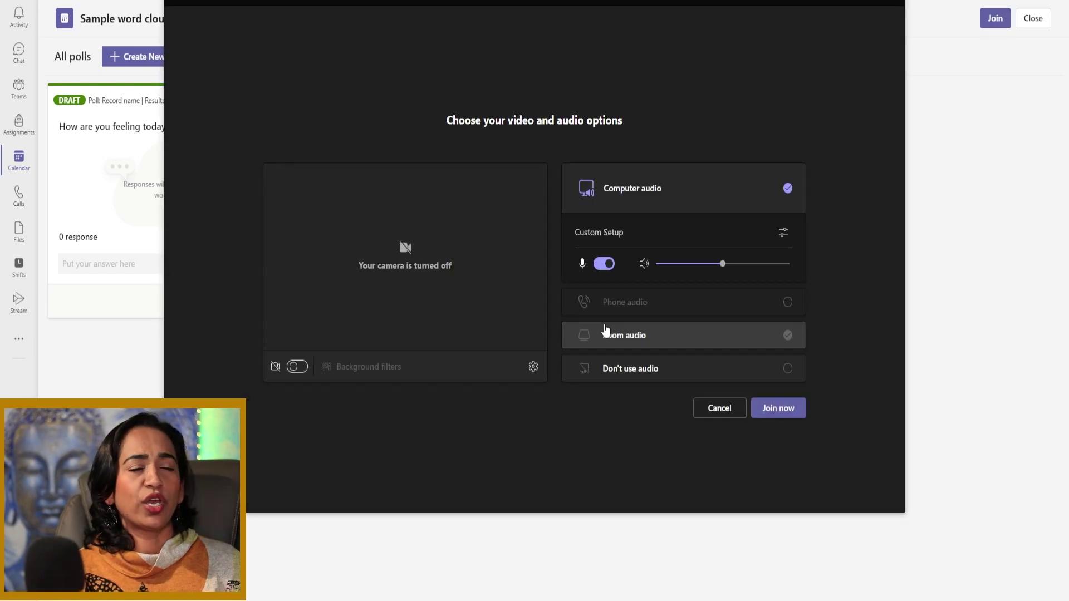
{"action": "left_click", "coordinate": [599, 265]}
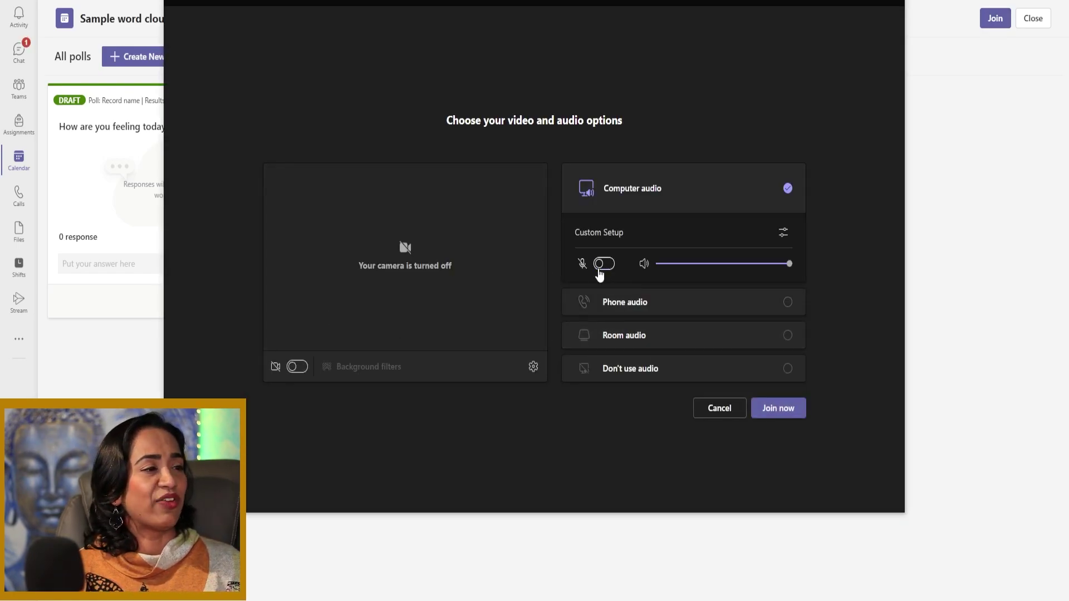
{"action": "left_click", "coordinate": [771, 415]}
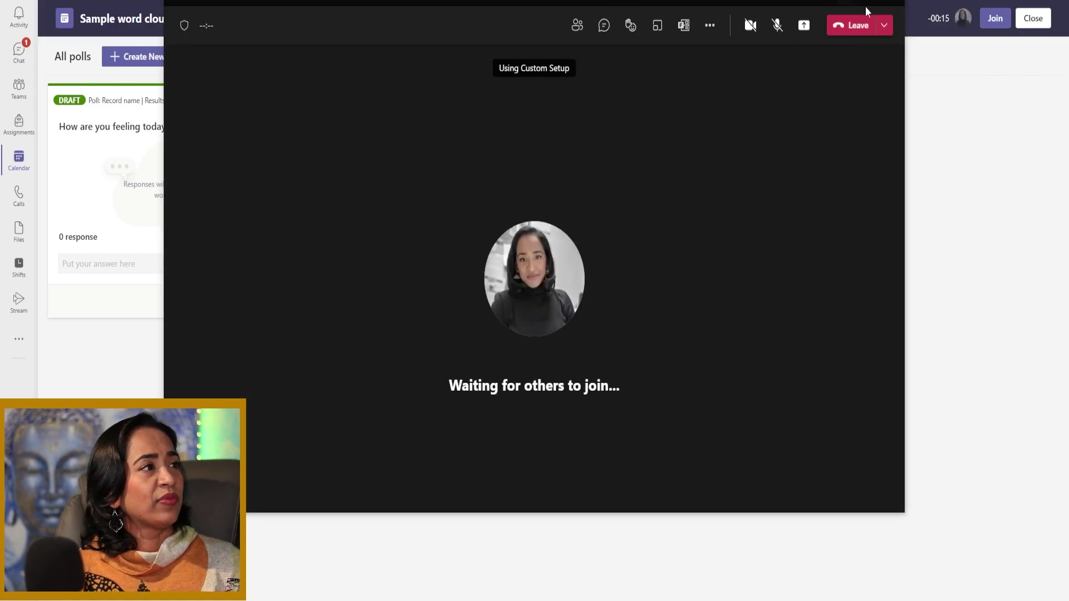
{"action": "left_click", "coordinate": [872, 4]}
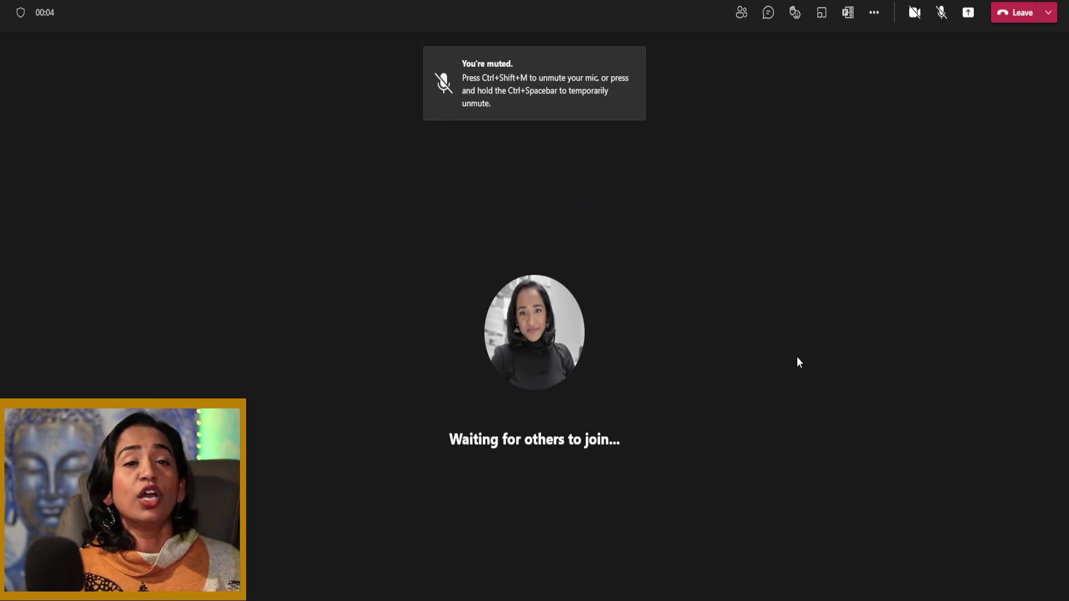
Launch the "How are you feeling today?" draft poll in the meeting and submit the answer "Great"
{"action": "left_click", "coordinate": [847, 14]}
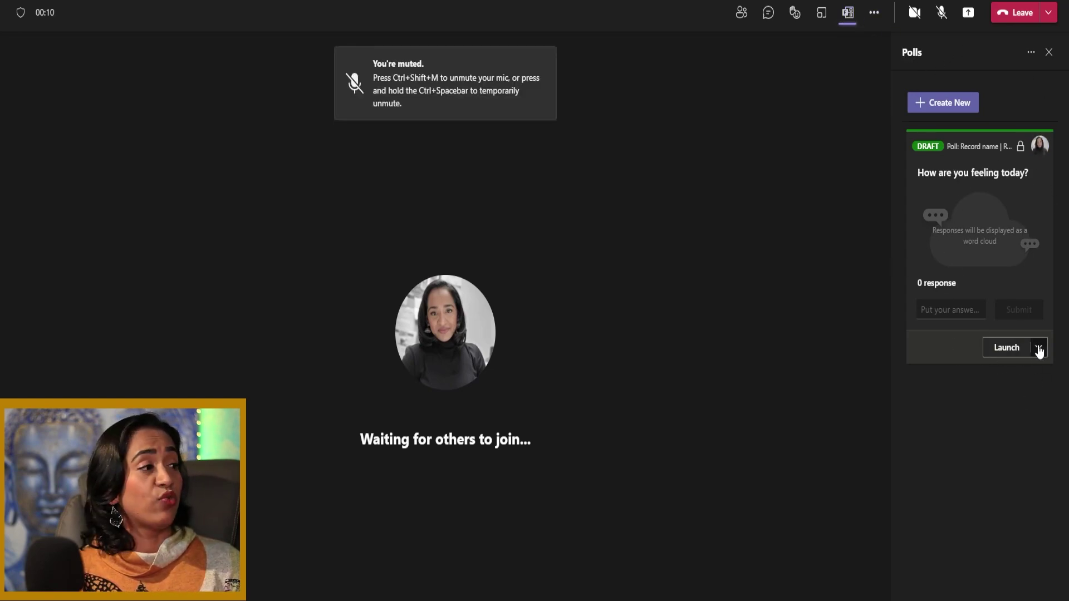
{"action": "left_click", "coordinate": [1017, 352]}
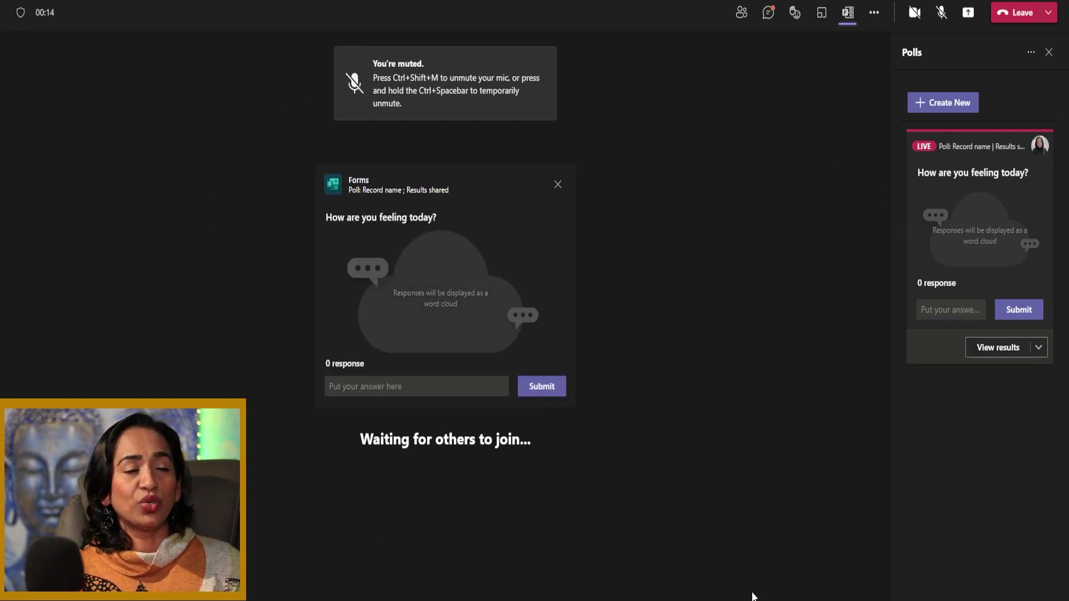
{"action": "left_click", "coordinate": [381, 393]}
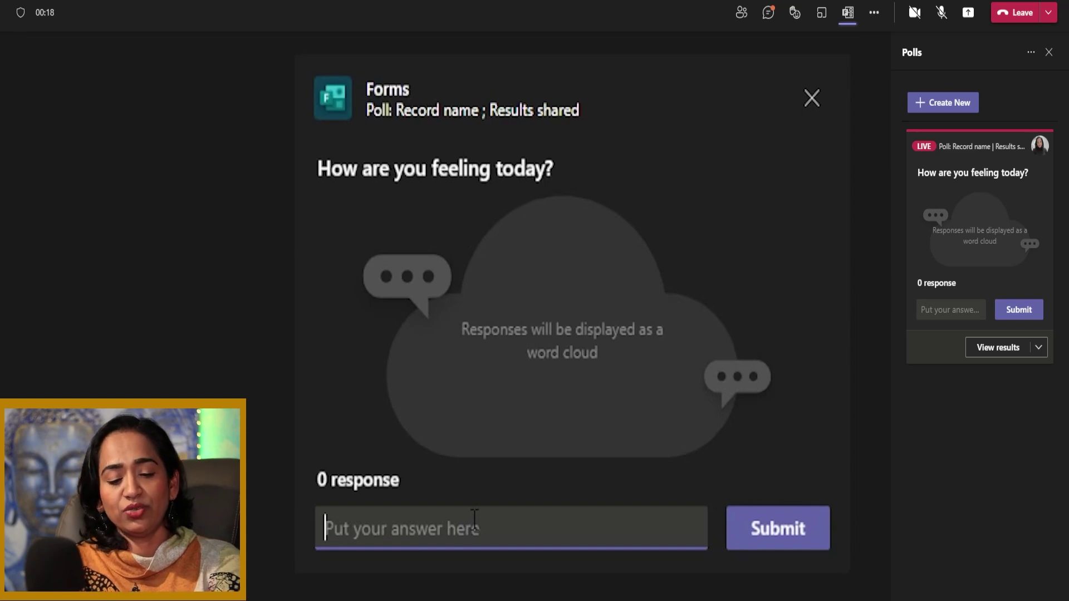
{"action": "type", "text": "Great"}
{"action": "key", "text": "Return"}
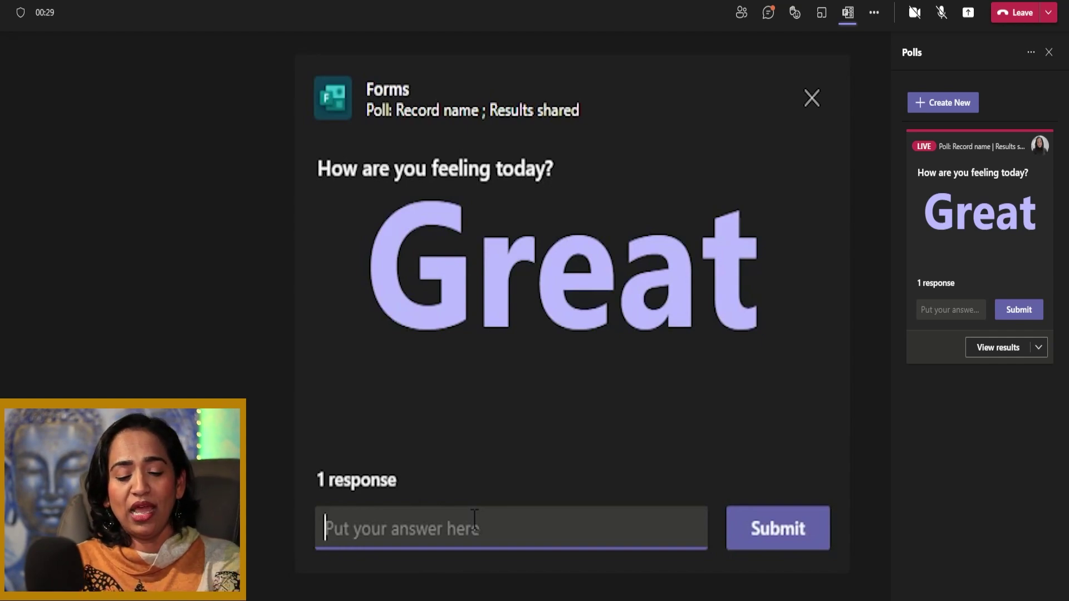
Submit two more answers to the live word cloud poll: "Hungry" and "Tired"
{"action": "type", "text": "Hungry"}
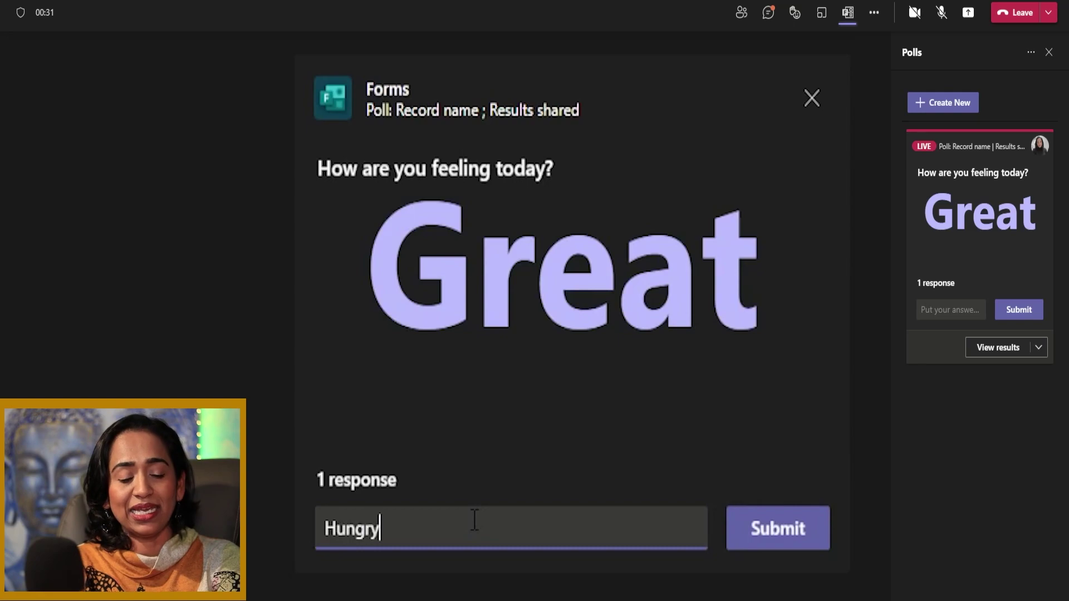
{"action": "left_click", "coordinate": [809, 533]}
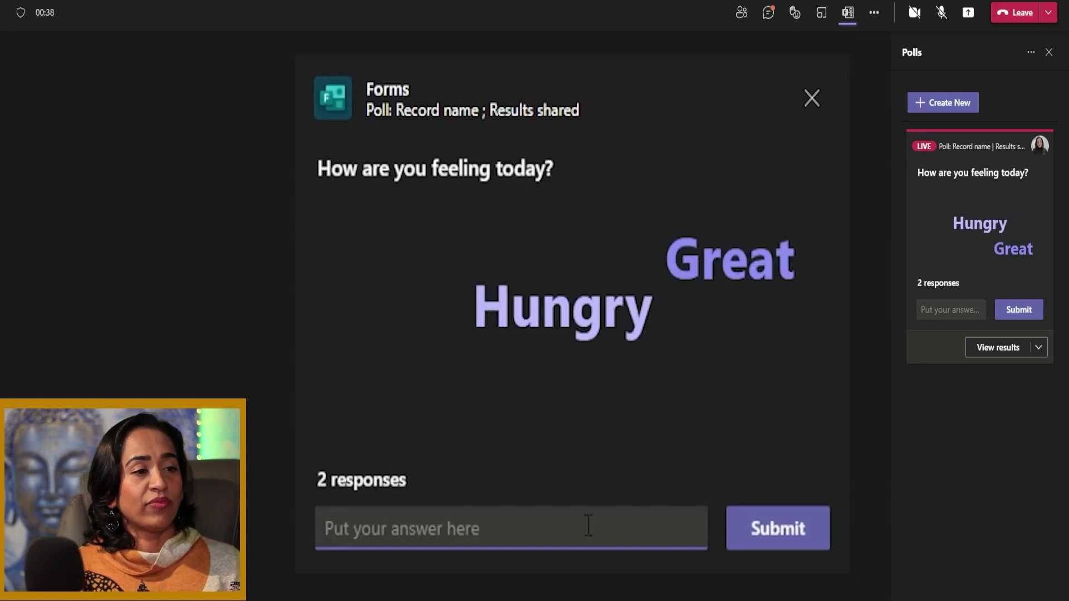
{"action": "left_click", "coordinate": [589, 526]}
{"action": "type", "text": "Tired"}
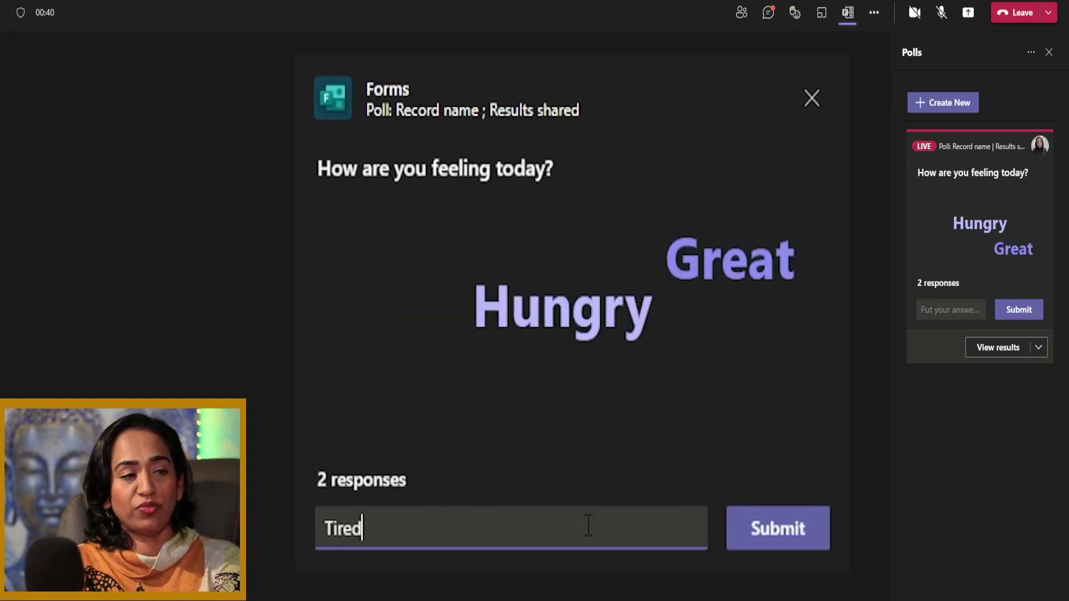
{"action": "left_click", "coordinate": [812, 539]}
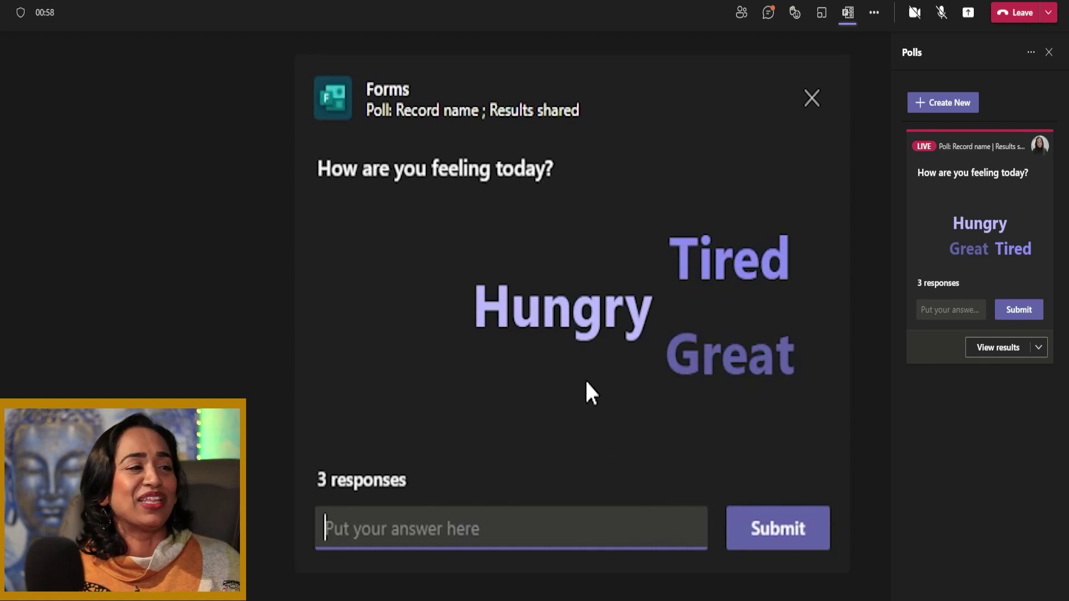
Upvote the existing answers "Great" and "Hungry" in the word cloud
{"action": "mouse_move", "coordinate": [690, 390]}
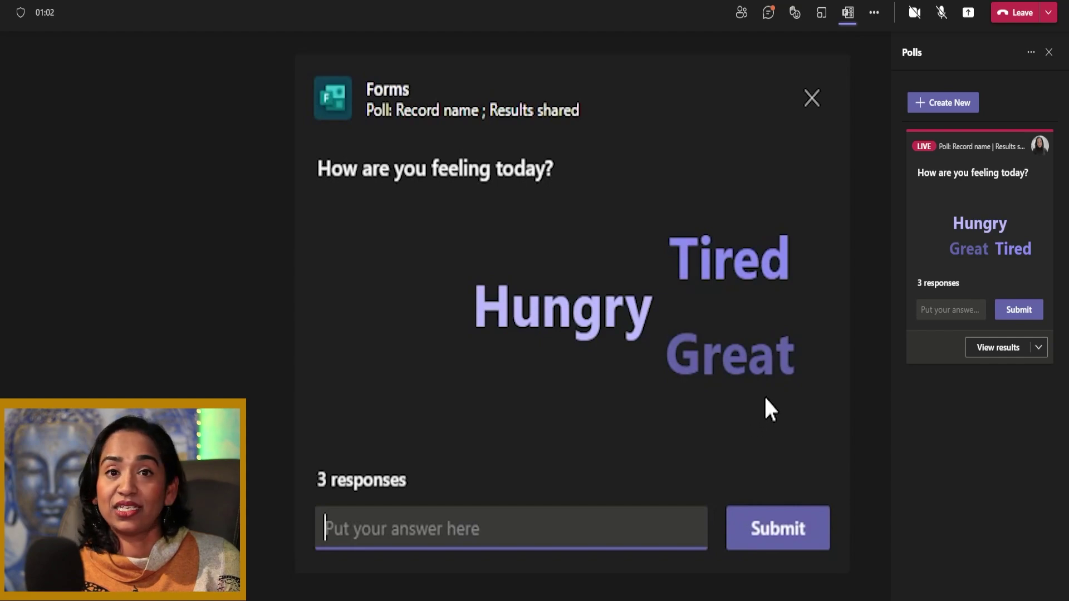
{"action": "mouse_move", "coordinate": [744, 378]}
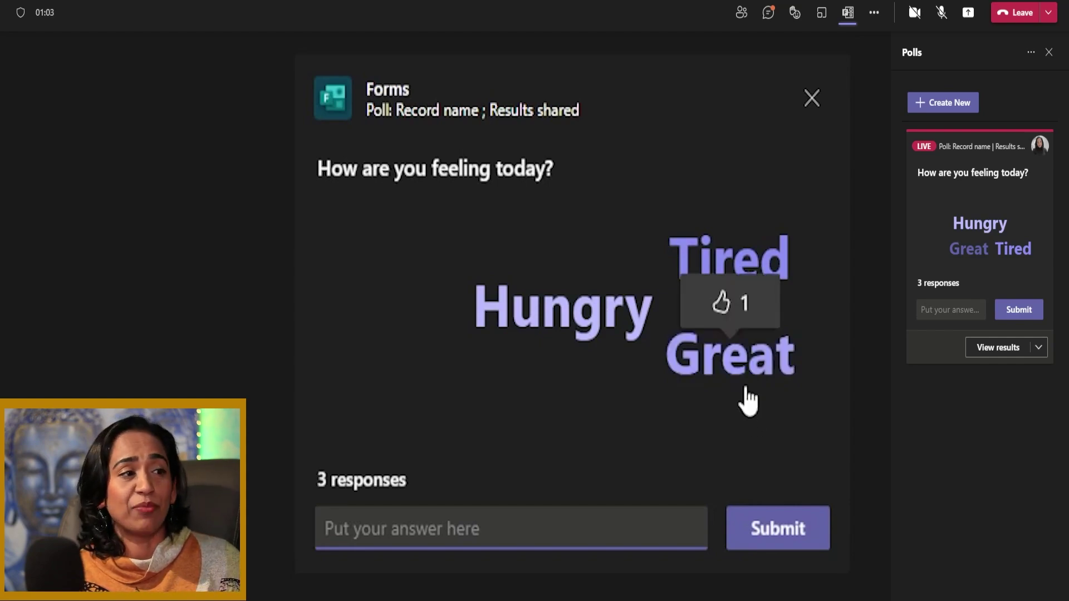
{"action": "left_click", "coordinate": [729, 315]}
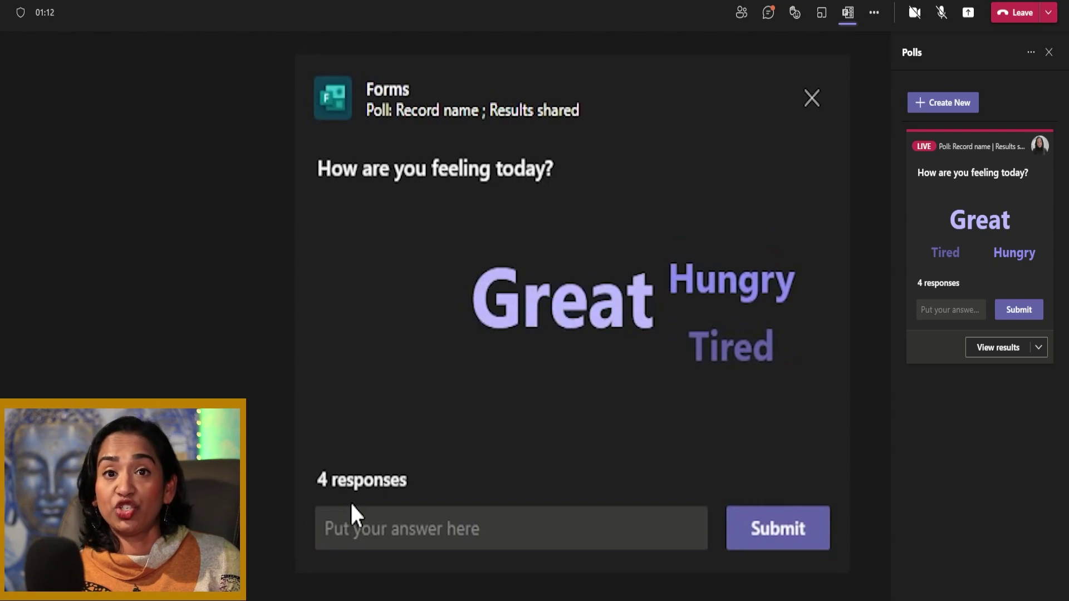
{"action": "mouse_move", "coordinate": [686, 273]}
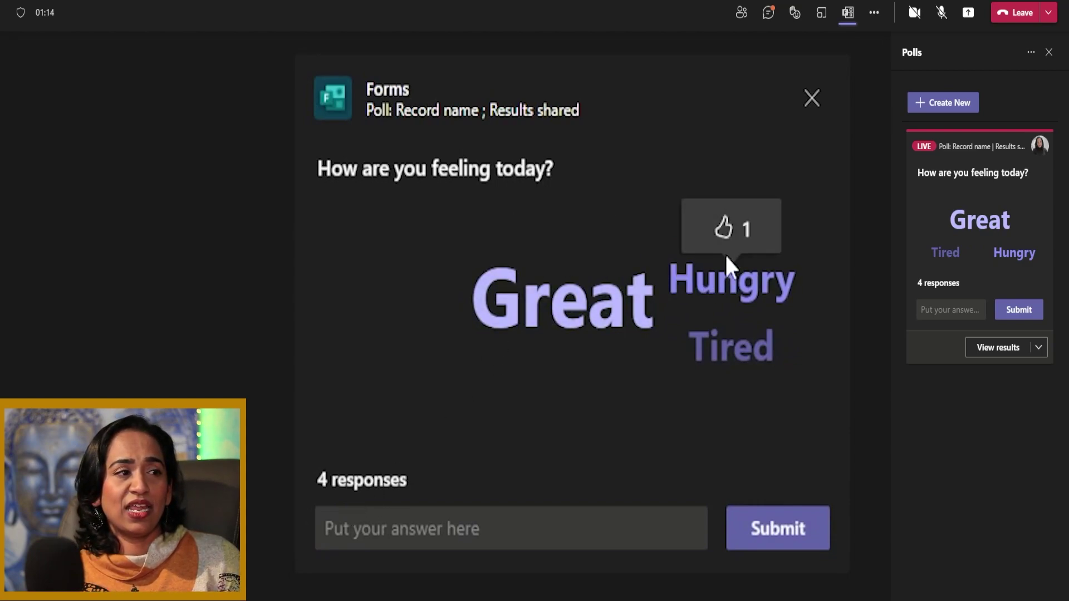
{"action": "left_click", "coordinate": [727, 236]}
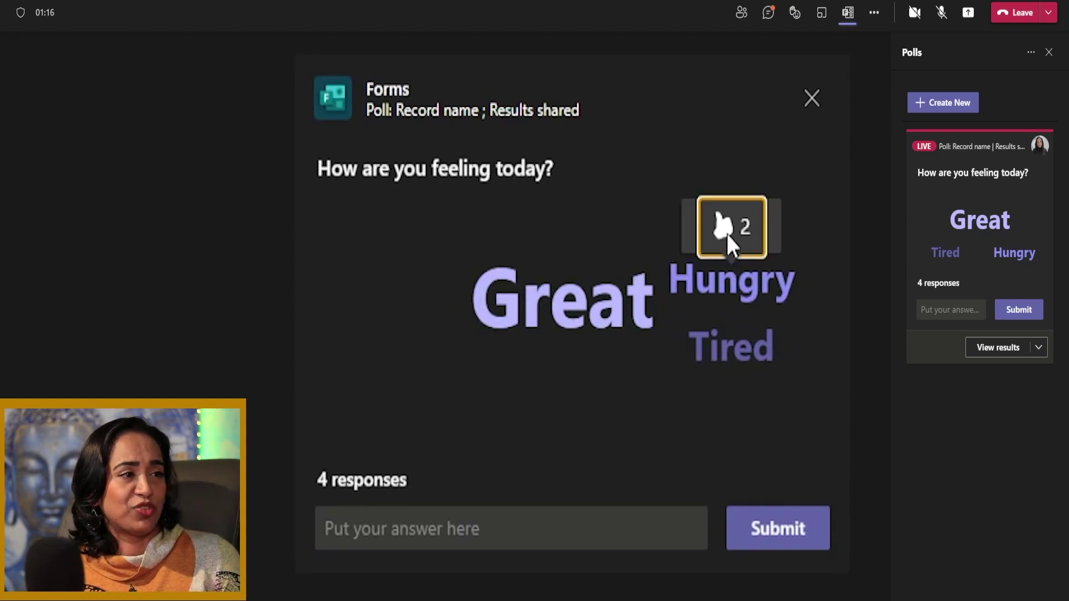
Close the poll pop-up and place the cursor in the answer field of the Polls pane
{"action": "left_click", "coordinate": [358, 509]}
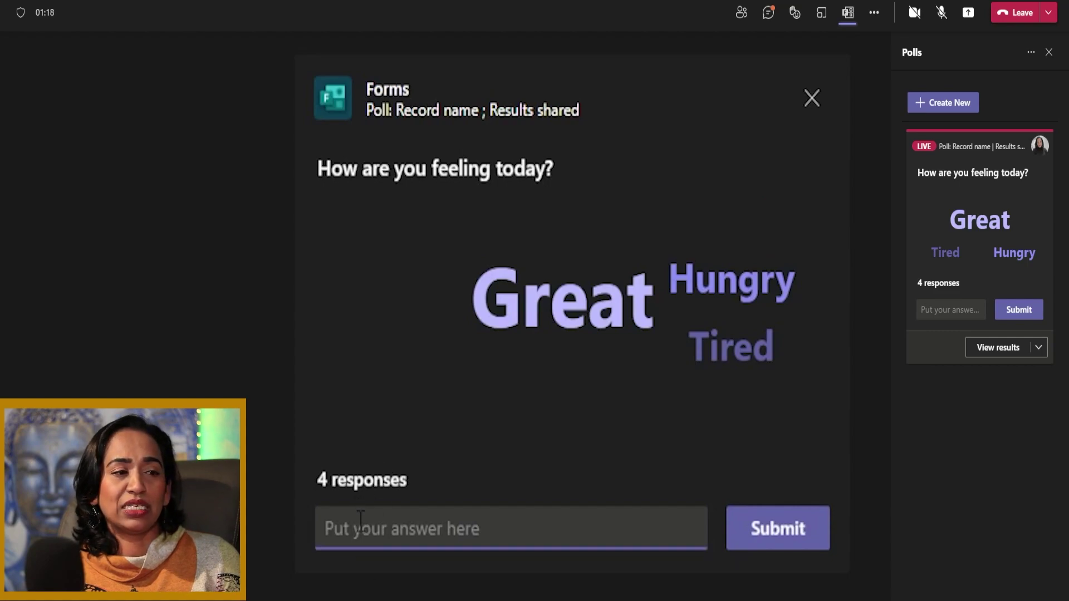
{"action": "left_click", "coordinate": [489, 487]}
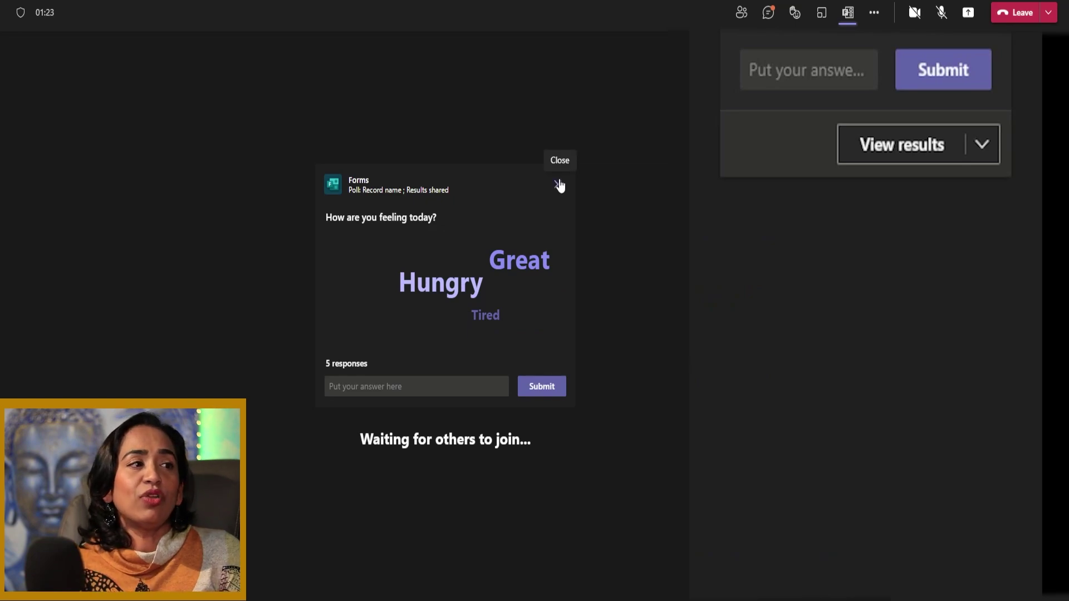
{"action": "left_click", "coordinate": [558, 193]}
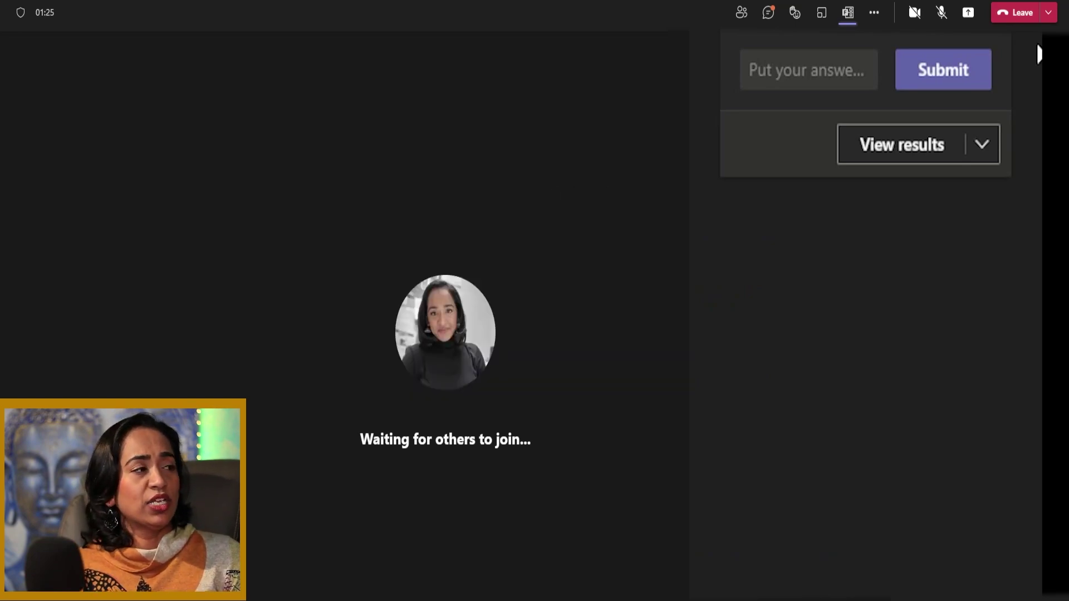
{"action": "left_click", "coordinate": [785, 82]}
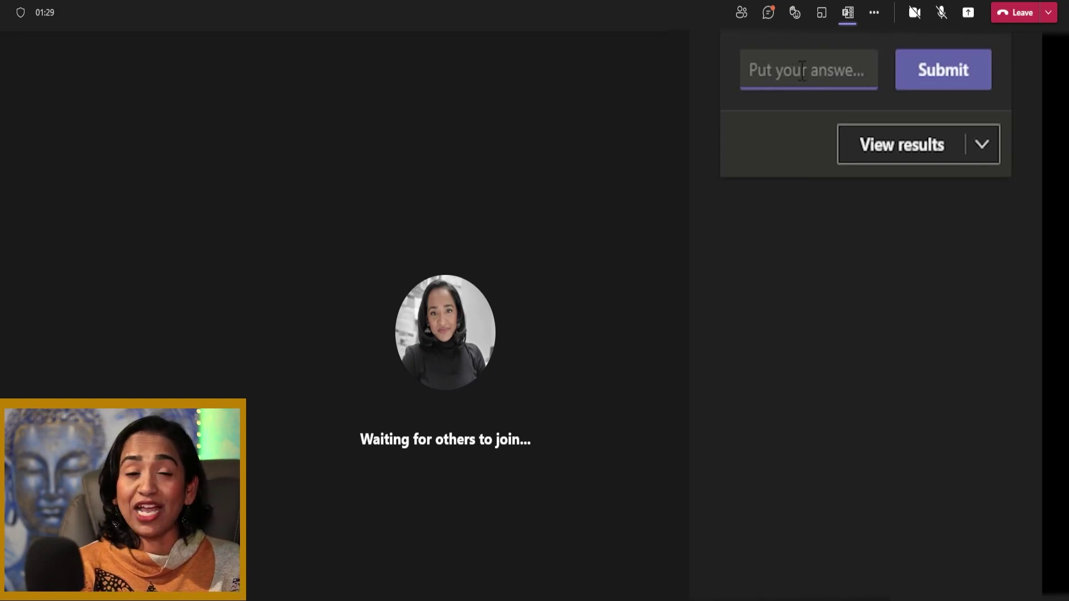
Submit the answer "Great" to the live "How are you feeling today?" poll from its card in the meeting chat
{"action": "left_click", "coordinate": [769, 13]}
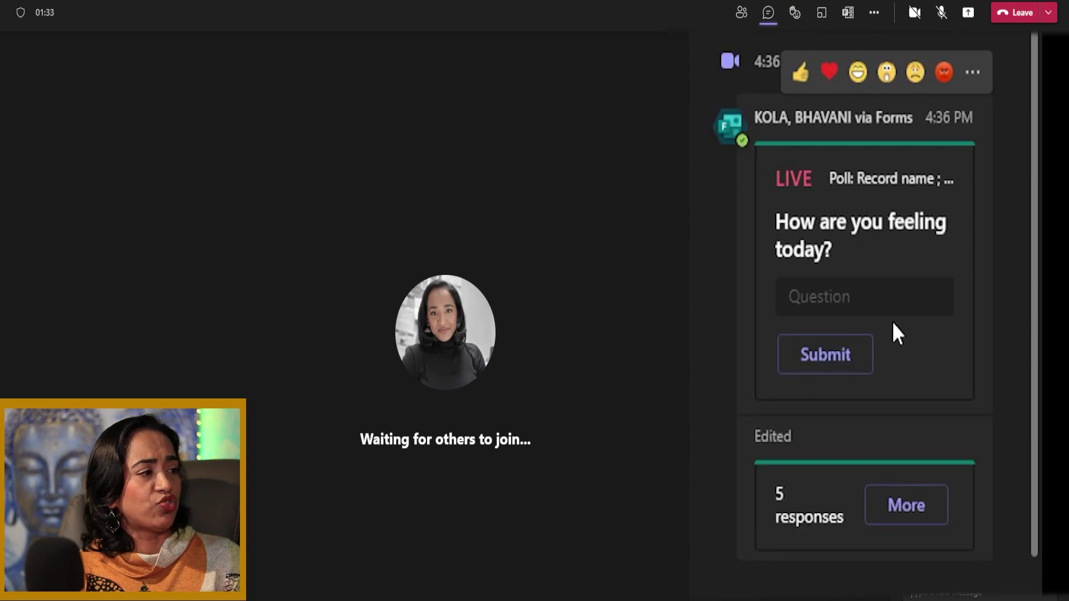
{"action": "left_click", "coordinate": [899, 306]}
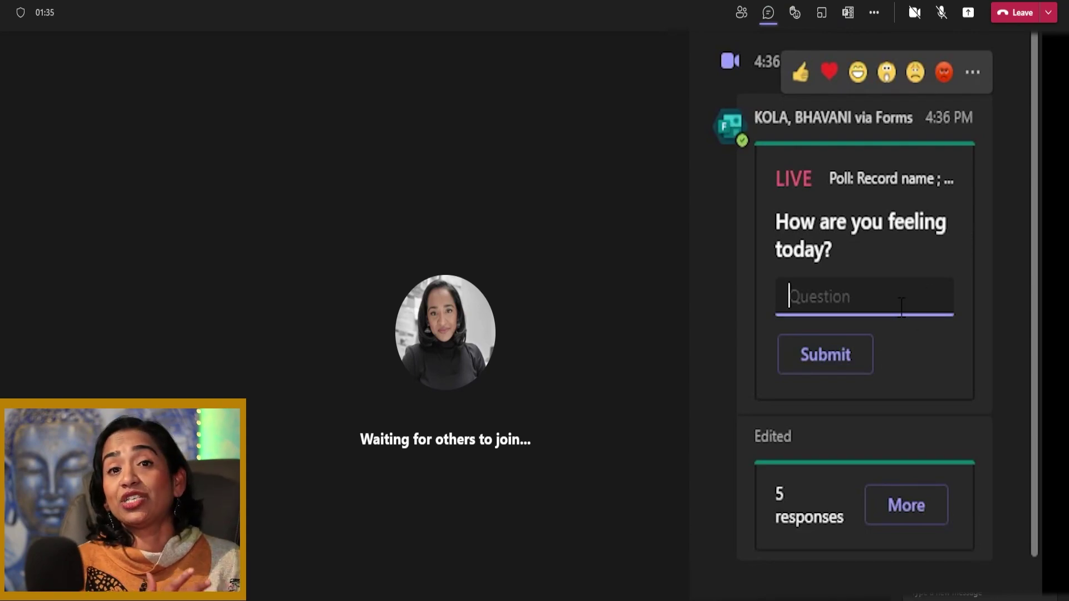
{"action": "type", "text": "Great"}
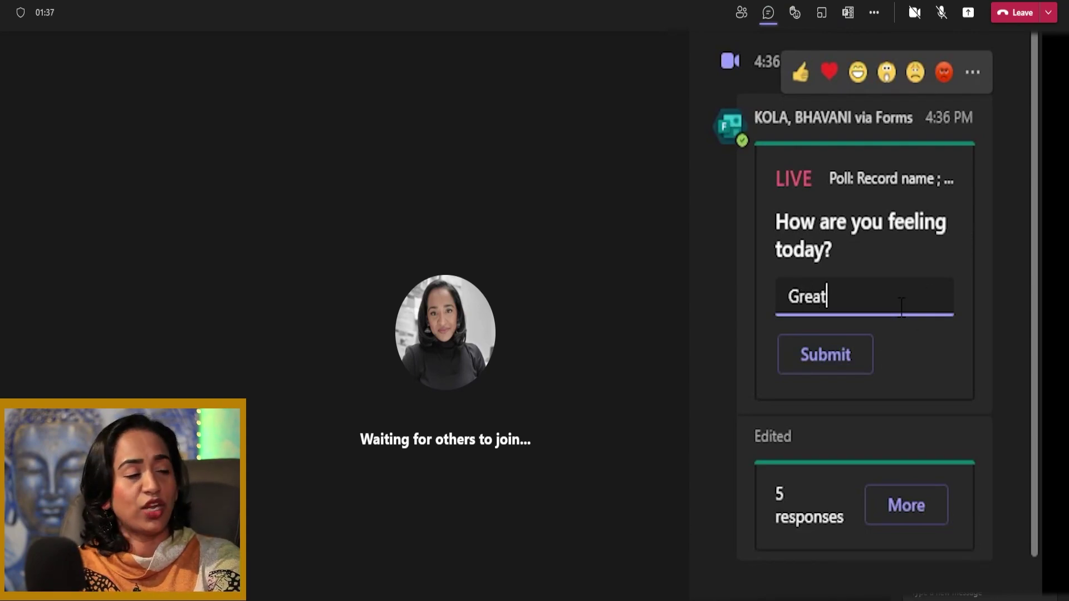
{"action": "left_click", "coordinate": [814, 365]}
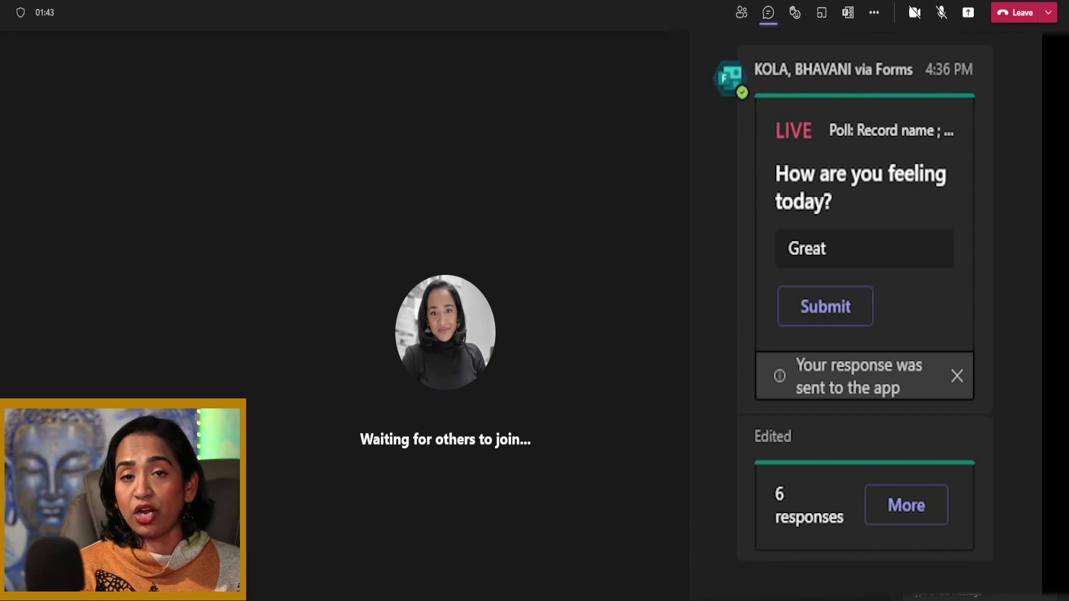
Open the poll's word cloud from the chat card, add another "Great" response and close the pop-up
{"action": "left_click", "coordinate": [920, 508]}
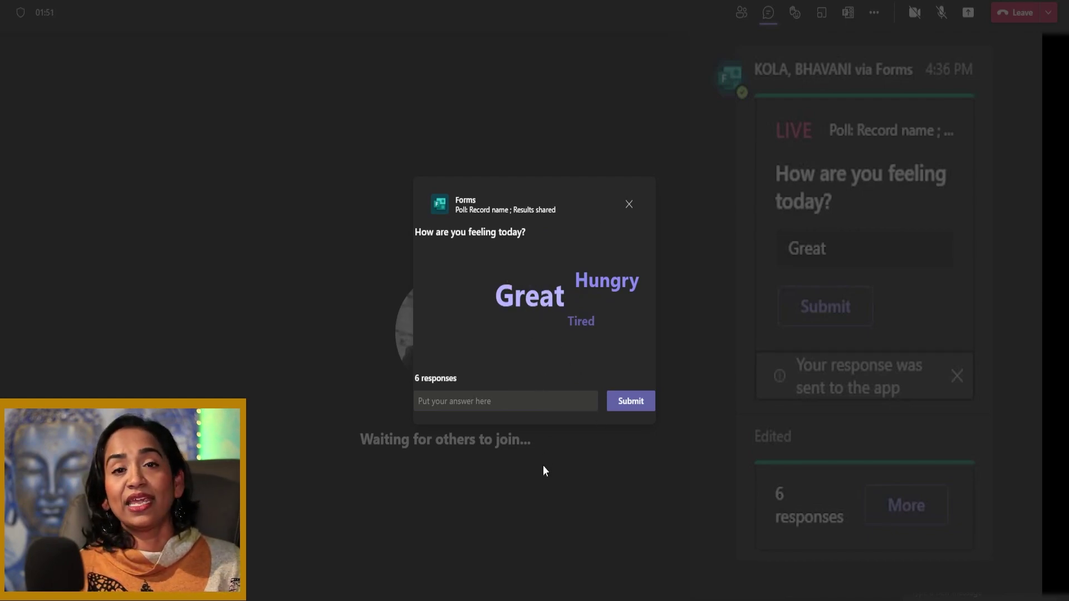
{"action": "left_click", "coordinate": [516, 401]}
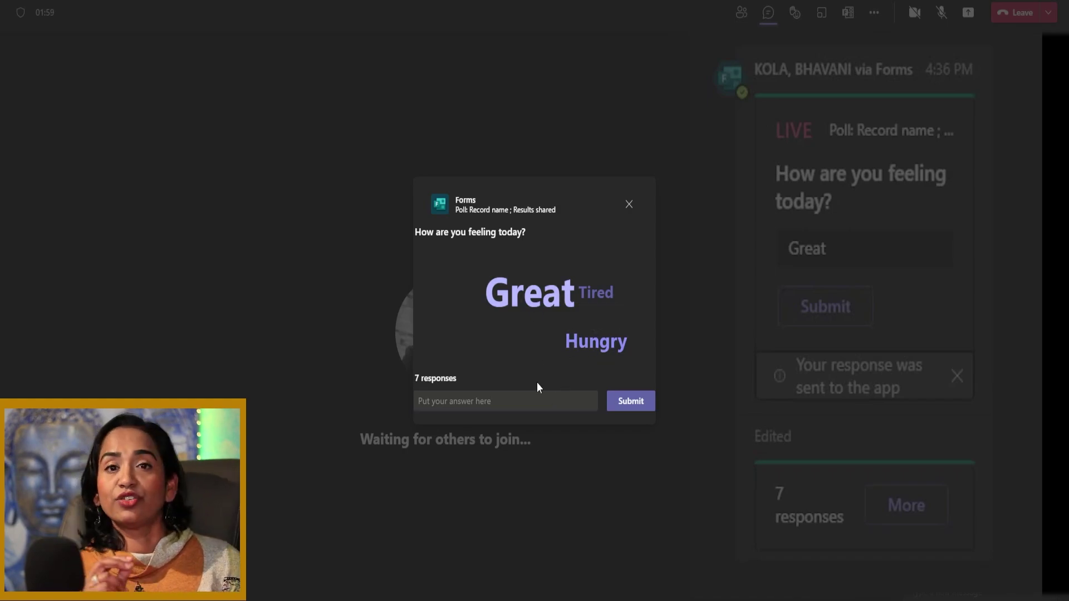
{"action": "left_click", "coordinate": [629, 205]}
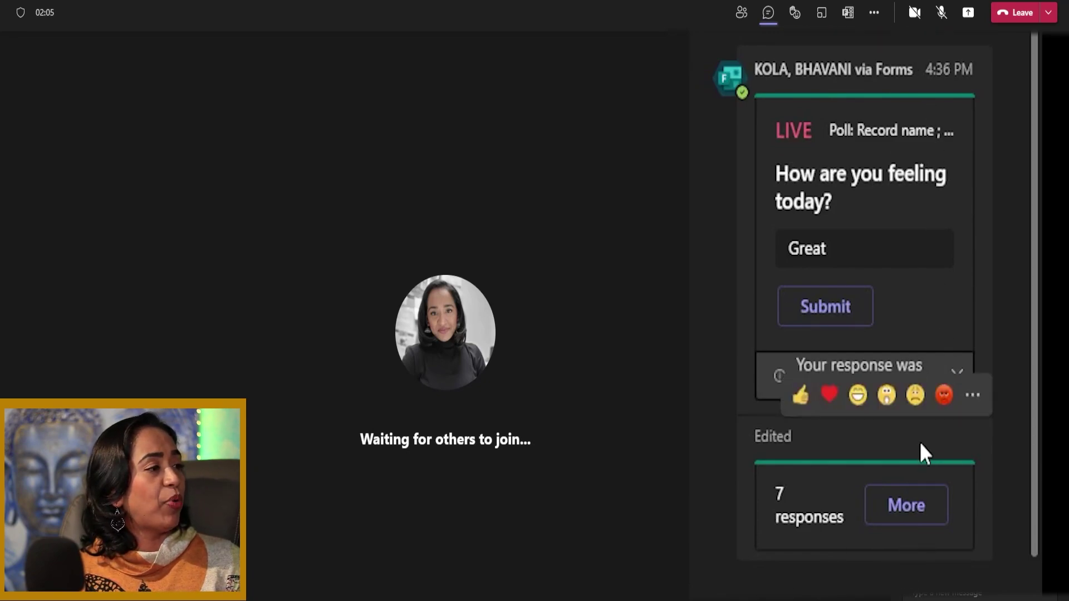
Close the live "How are you feeling today?" poll to further responses from the meeting's Polls pane
{"action": "left_click", "coordinate": [849, 14]}
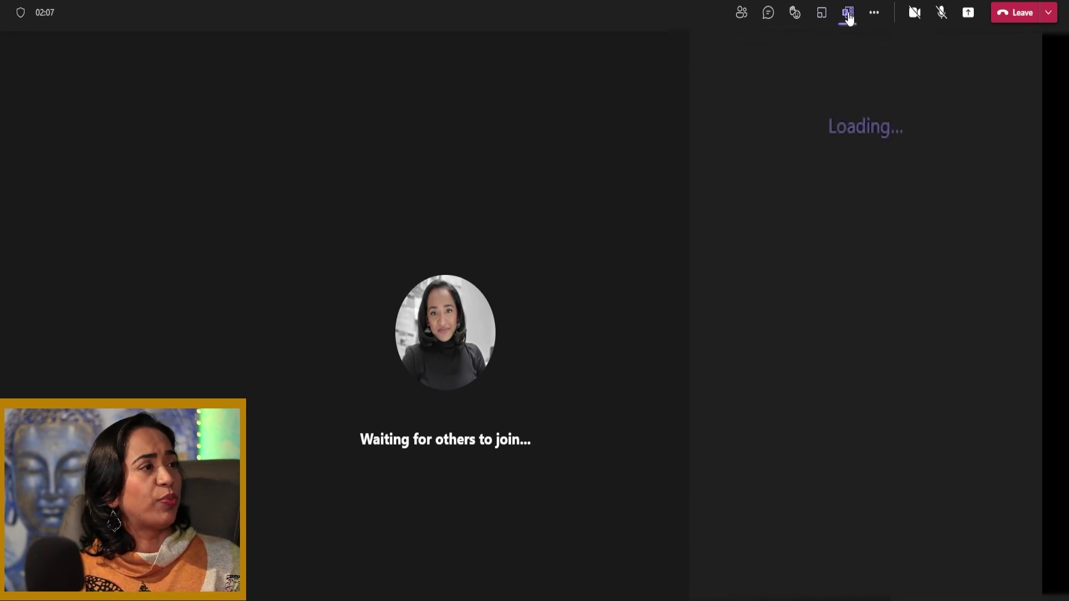
{"action": "left_click", "coordinate": [979, 147]}
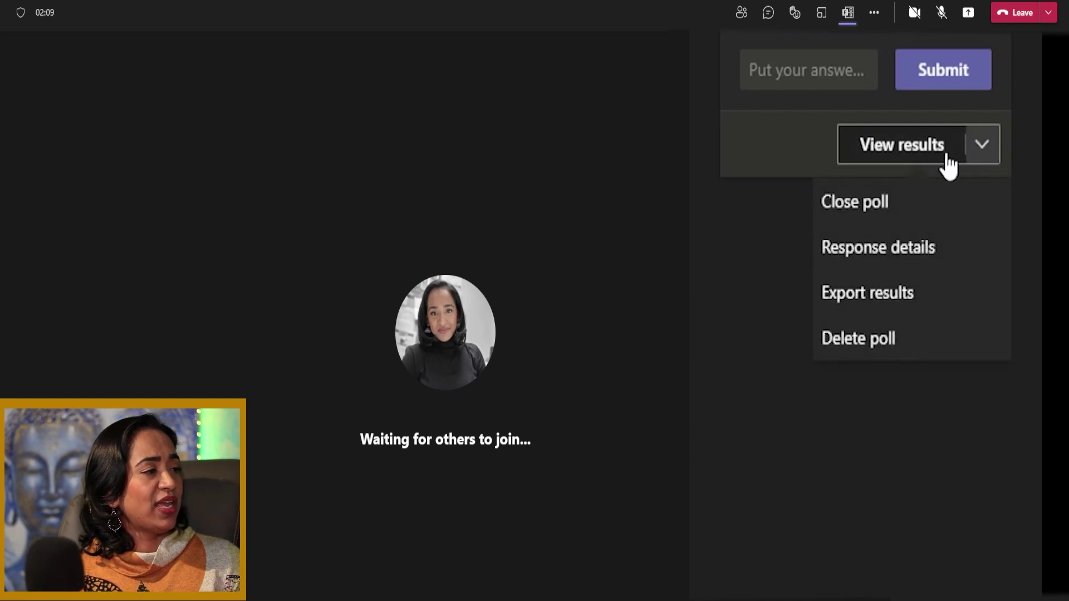
{"action": "left_click", "coordinate": [863, 214]}
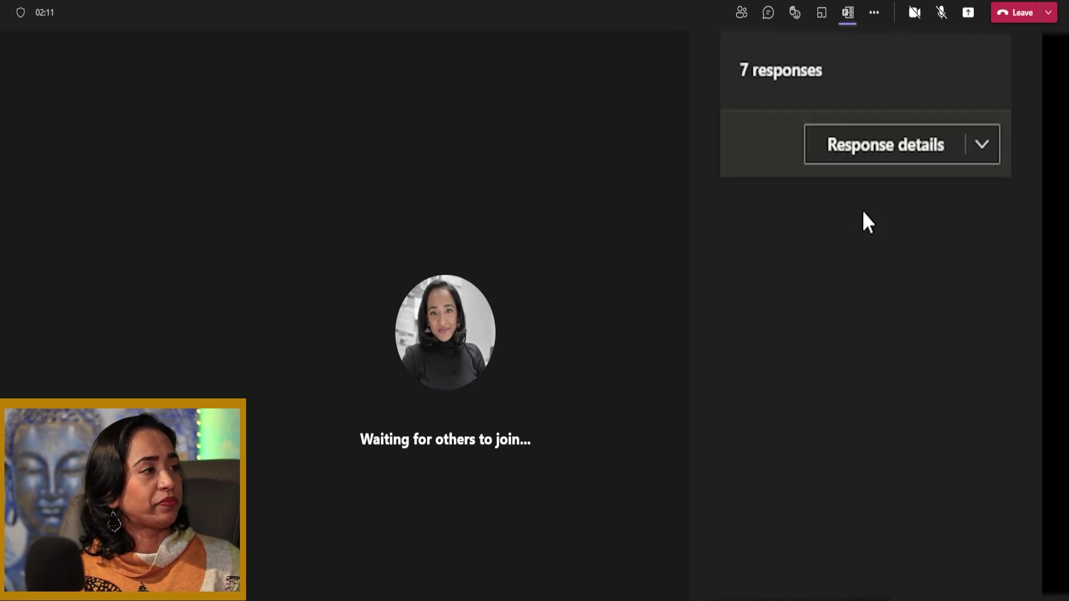
Review the closed poll's response details in the meeting and in the main Teams window, including respondents' names
{"action": "left_click", "coordinate": [876, 157]}
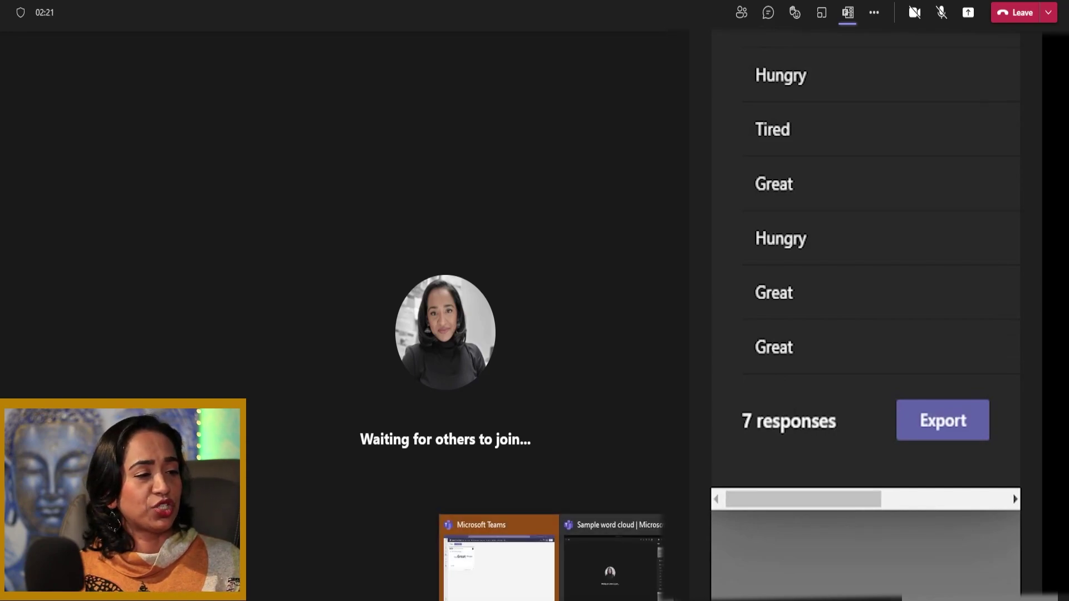
{"action": "left_click", "coordinate": [519, 562]}
{"action": "left_click", "coordinate": [249, 303]}
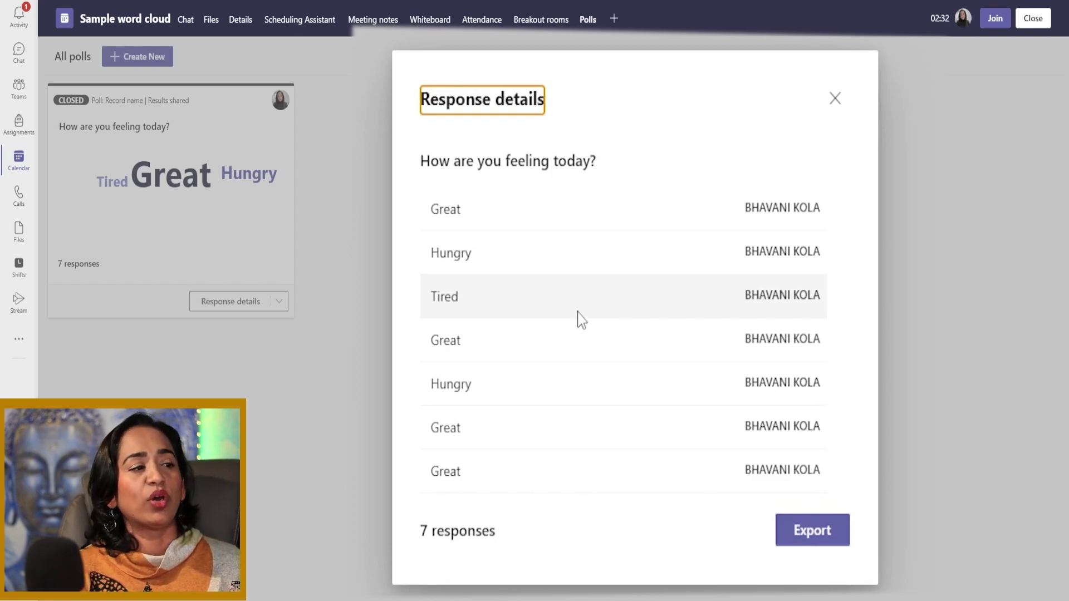
{"action": "left_click", "coordinate": [837, 107]}
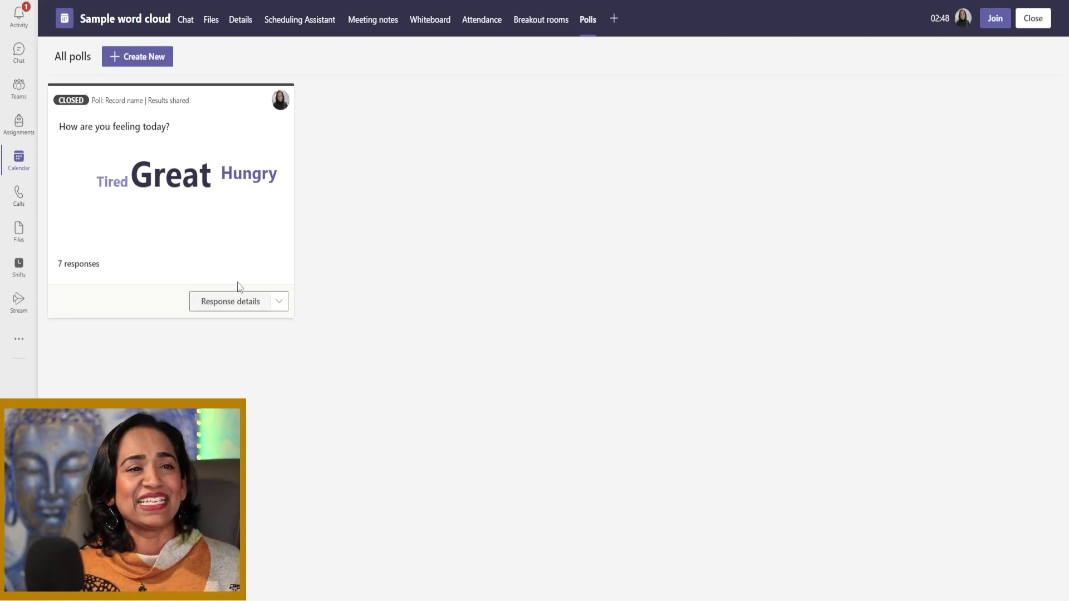
Create a new word cloud poll with the question "The answer to question 5"
{"action": "left_click", "coordinate": [144, 58]}
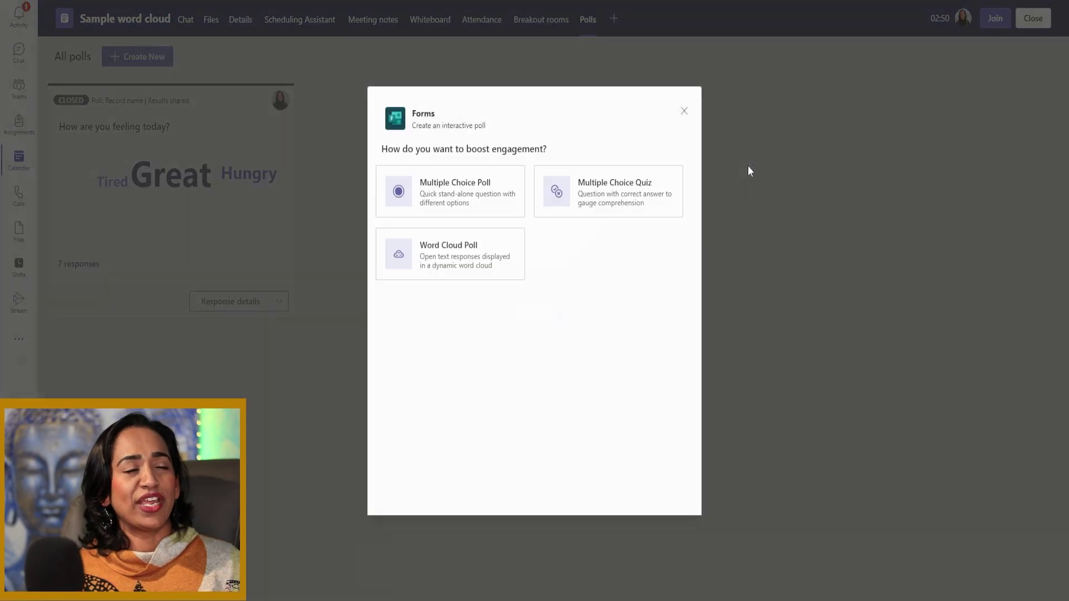
{"action": "left_click", "coordinate": [472, 255]}
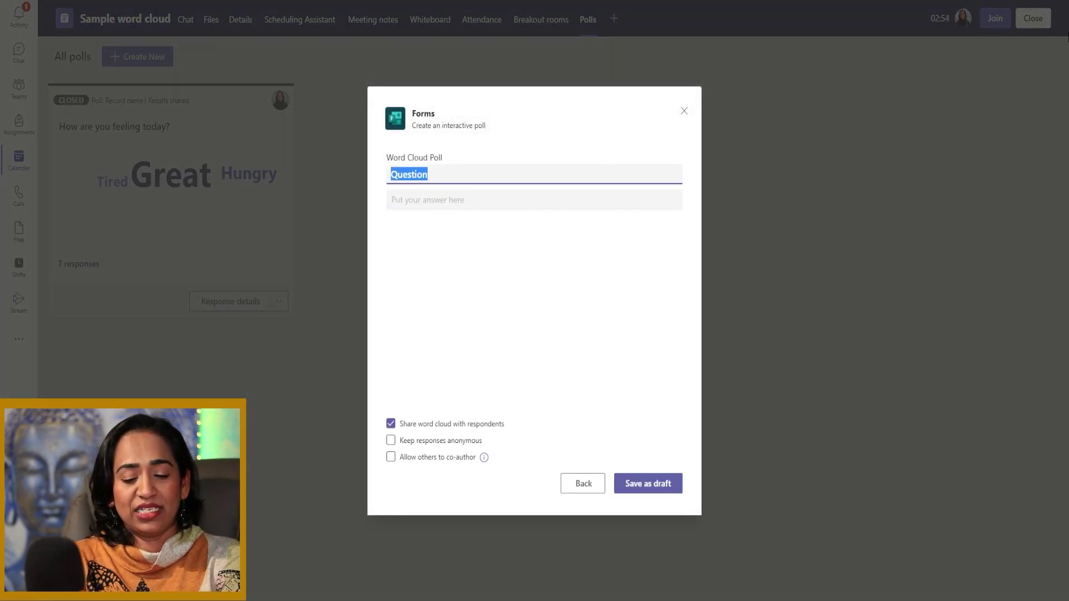
{"action": "type", "text": "The ans"}
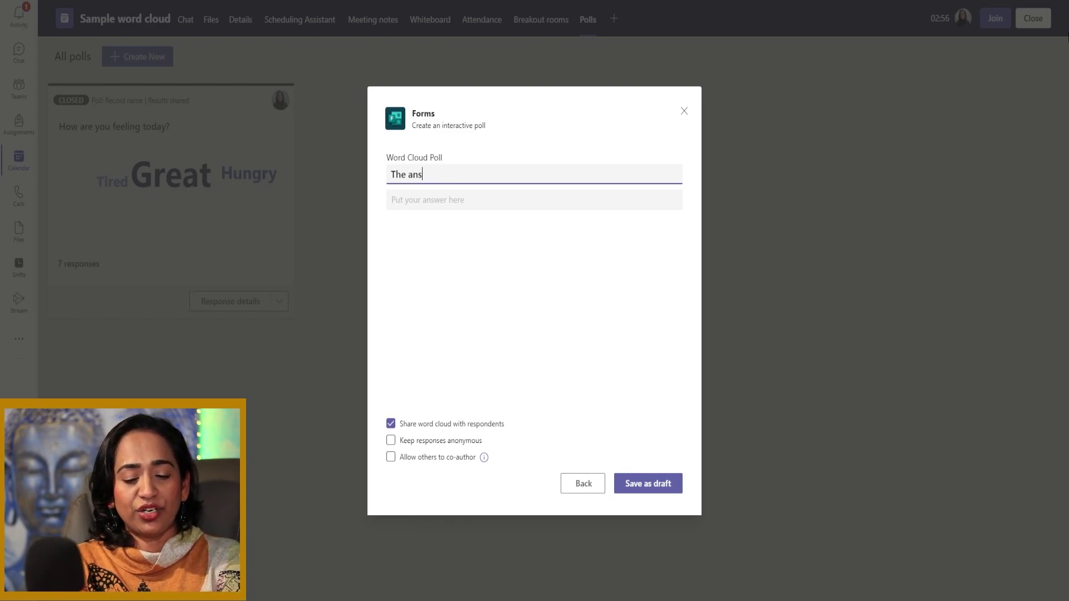
{"action": "type", "text": "wer to question 5"}
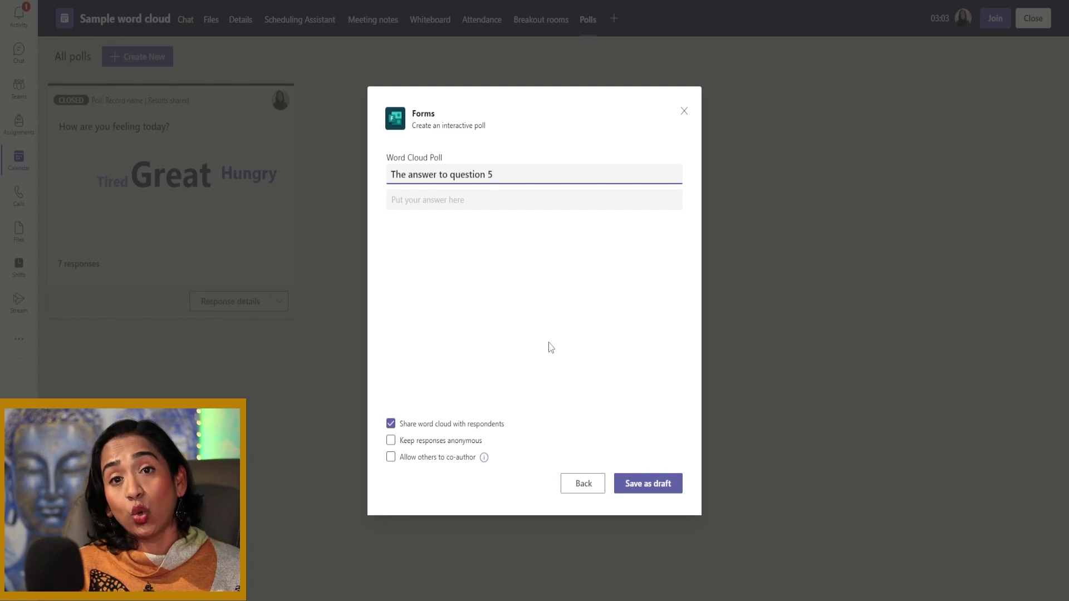
Turn off sharing the word cloud with respondents and save the new poll as a draft
{"action": "left_click", "coordinate": [393, 430]}
{"action": "left_click", "coordinate": [392, 426]}
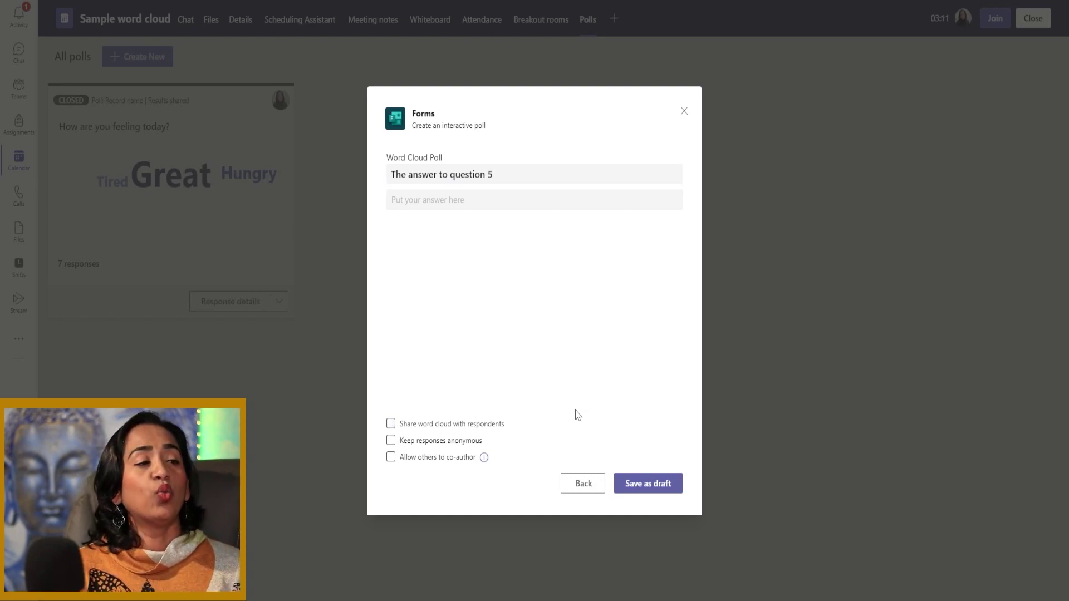
{"action": "left_click", "coordinate": [648, 484]}
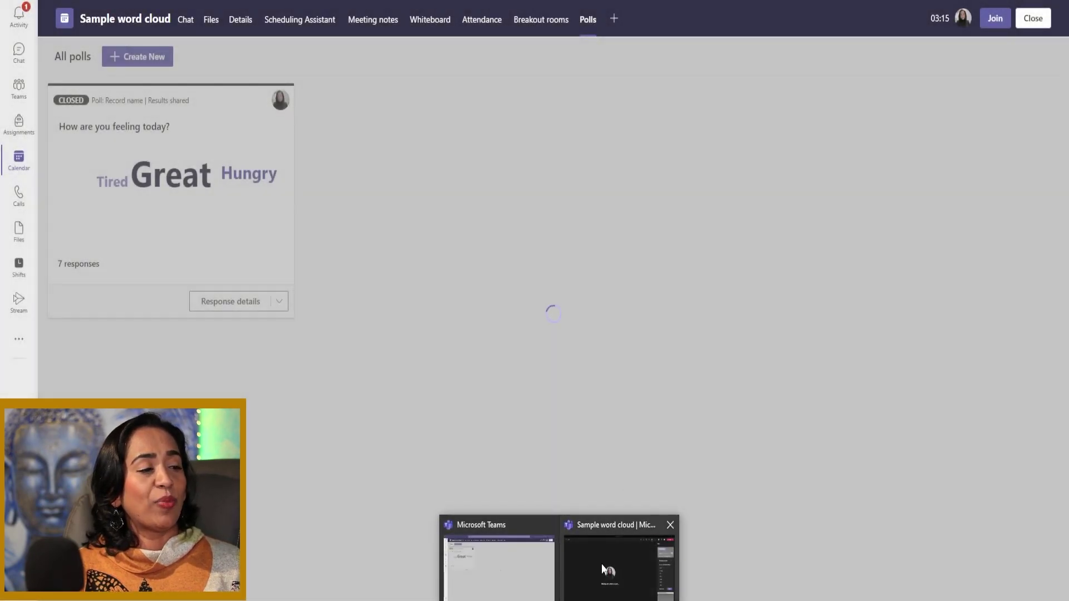
Return to the meeting window, dismiss the response details and launch the "The answer to question 5" draft poll
{"action": "left_click", "coordinate": [596, 561]}
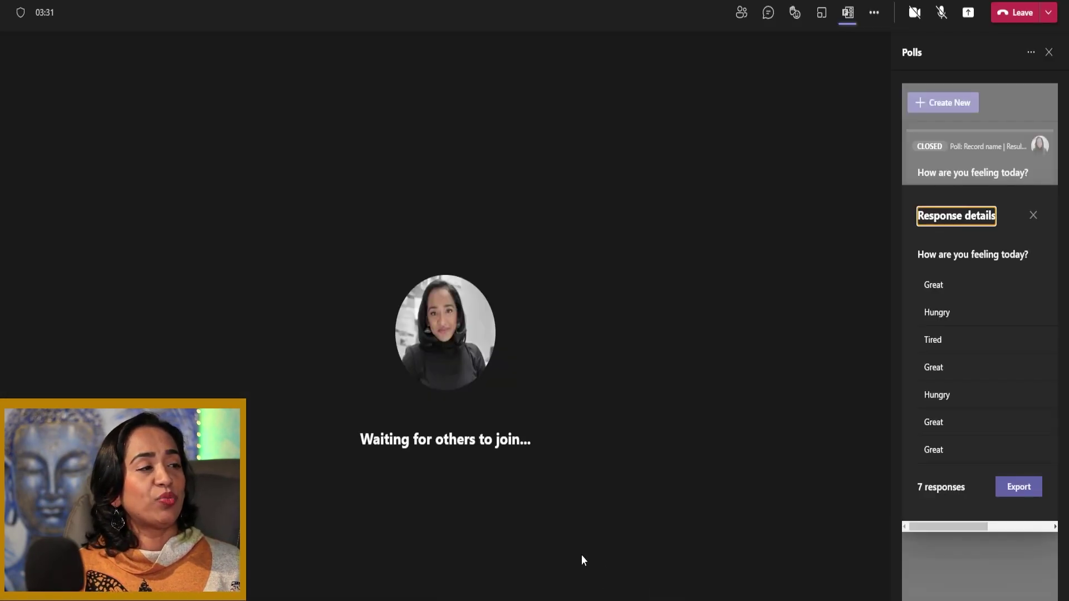
{"action": "left_click", "coordinate": [1034, 216]}
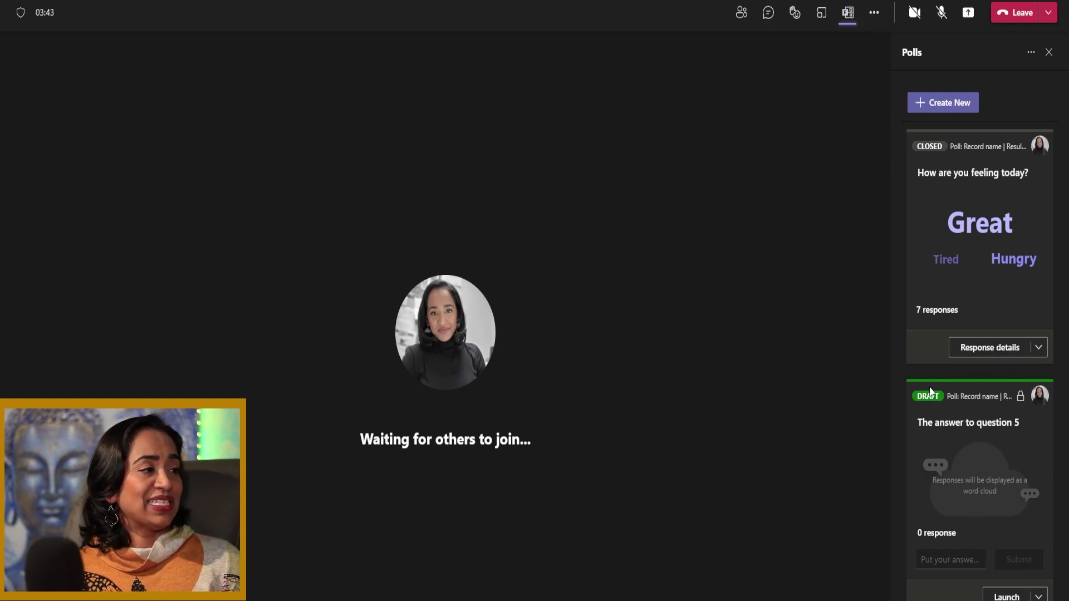
{"action": "left_click", "coordinate": [1007, 597]}
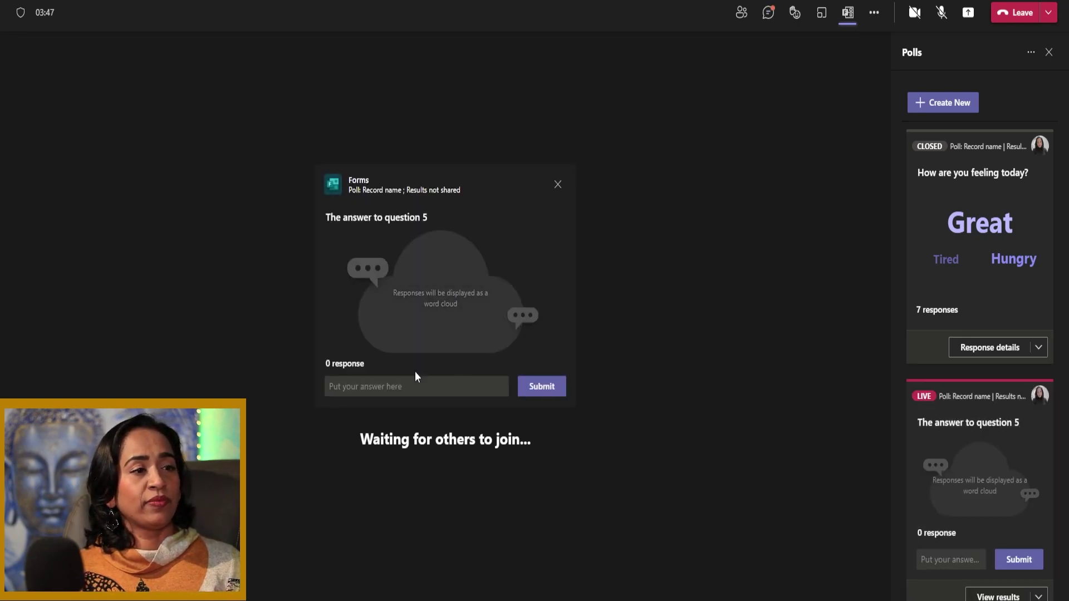
Submit the answers "115" and "225" to the live "The answer to question 5" poll
{"action": "left_click", "coordinate": [417, 386]}
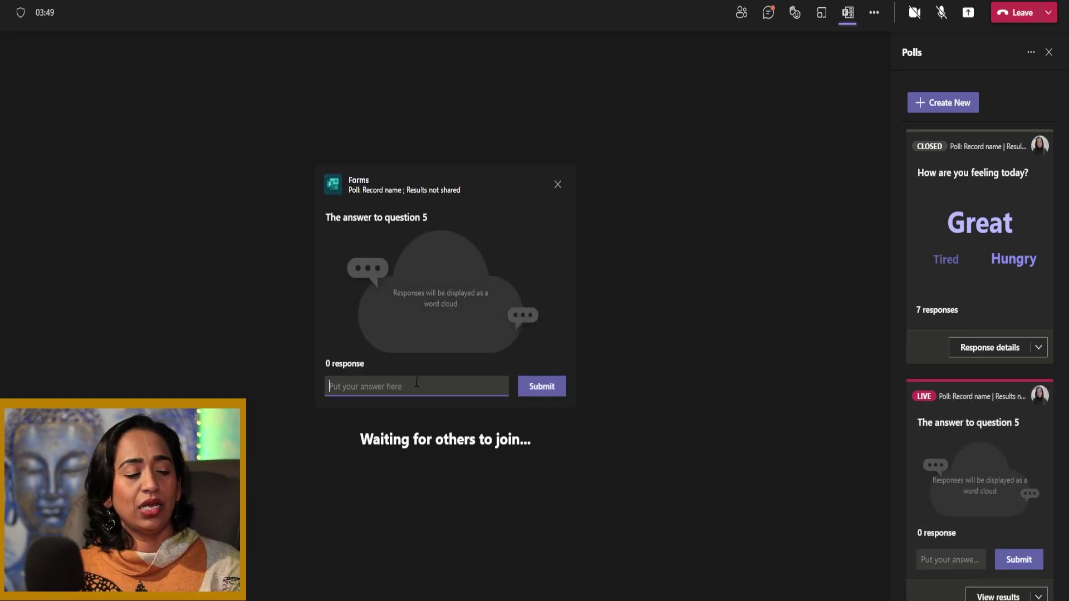
{"action": "type", "text": "115"}
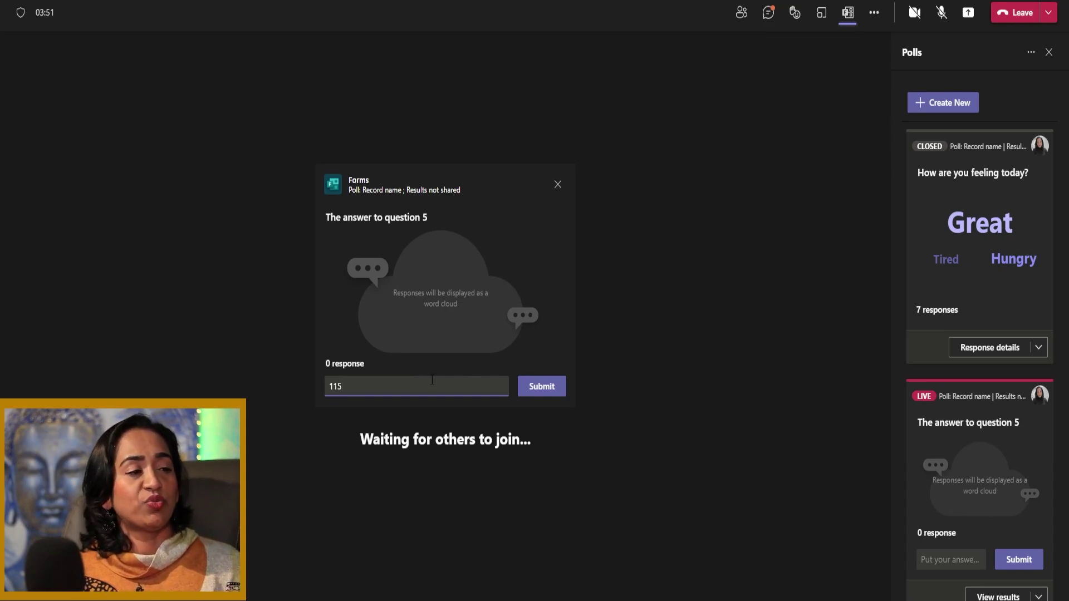
{"action": "left_click", "coordinate": [554, 394]}
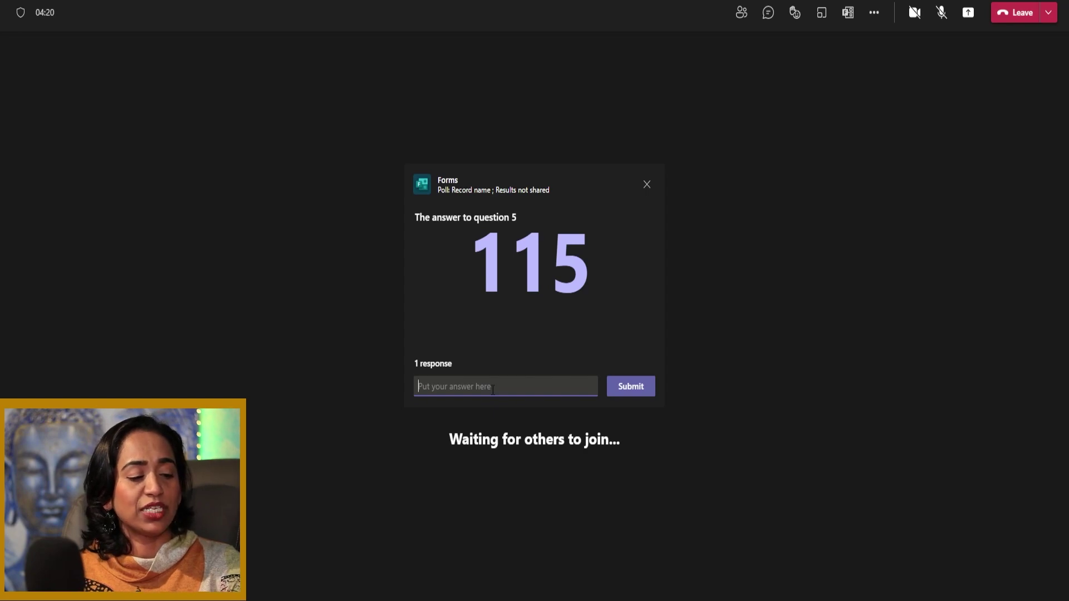
{"action": "type", "text": "225"}
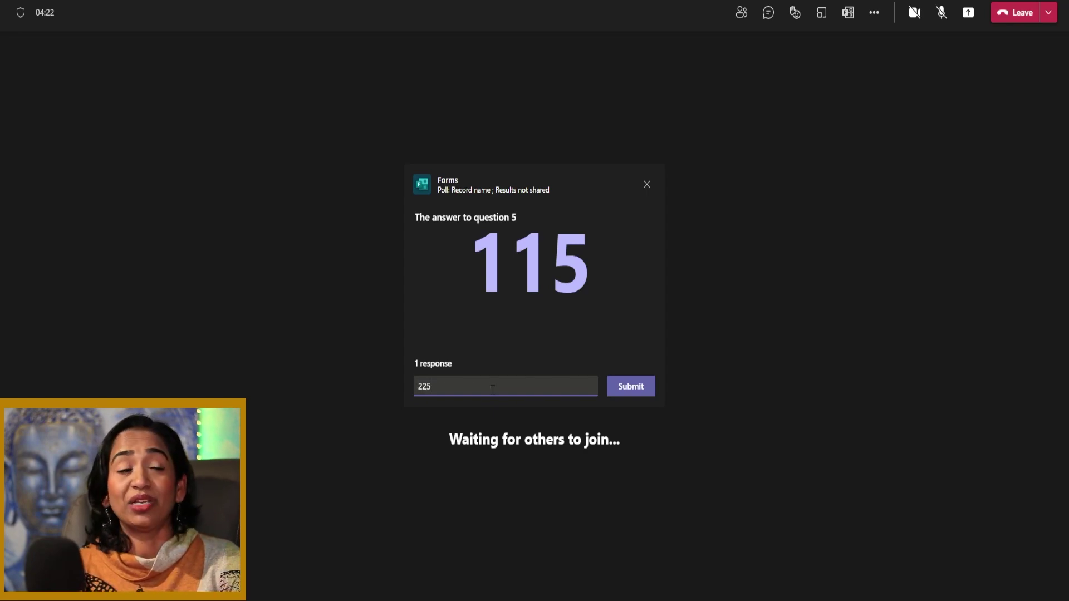
{"action": "key", "text": "Return"}
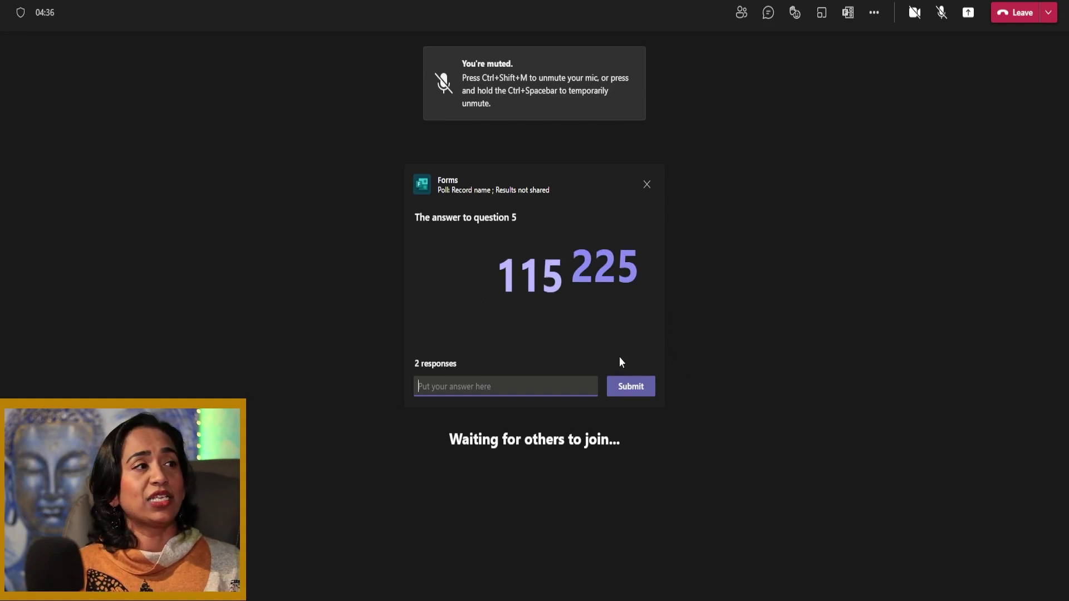
Check the "The answer to question 5" poll card in the meeting chat and close the poll to responses
{"action": "left_click", "coordinate": [768, 13]}
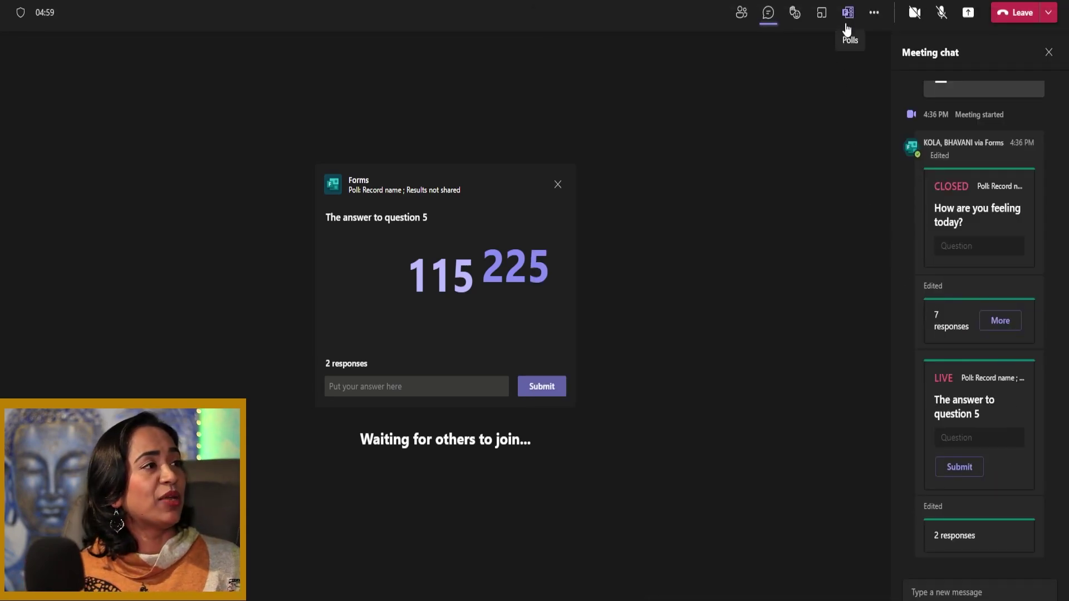
{"action": "left_click", "coordinate": [846, 25]}
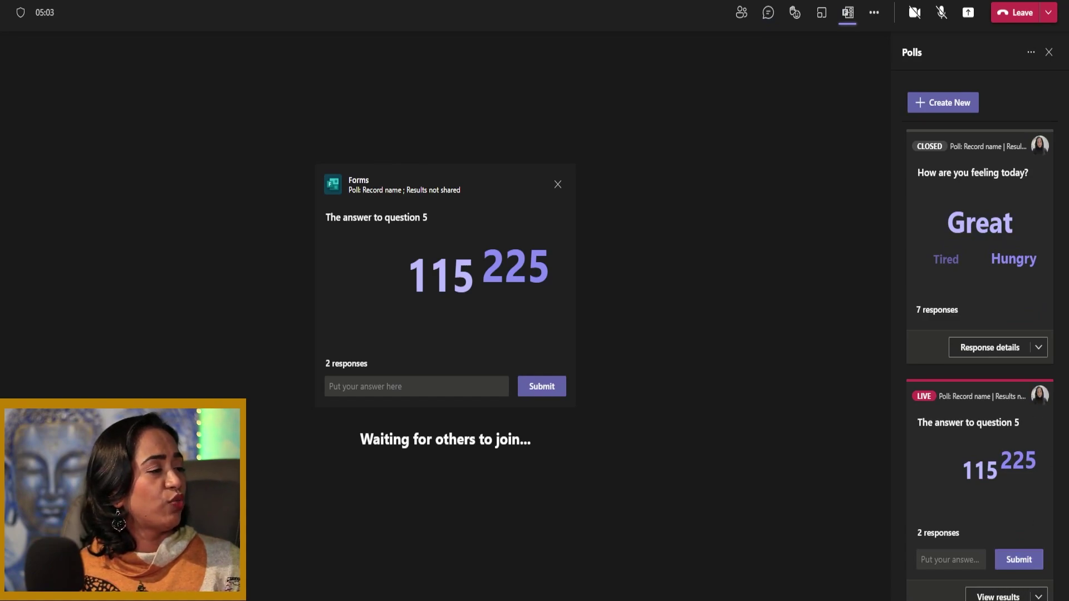
{"action": "left_click", "coordinate": [1037, 594]}
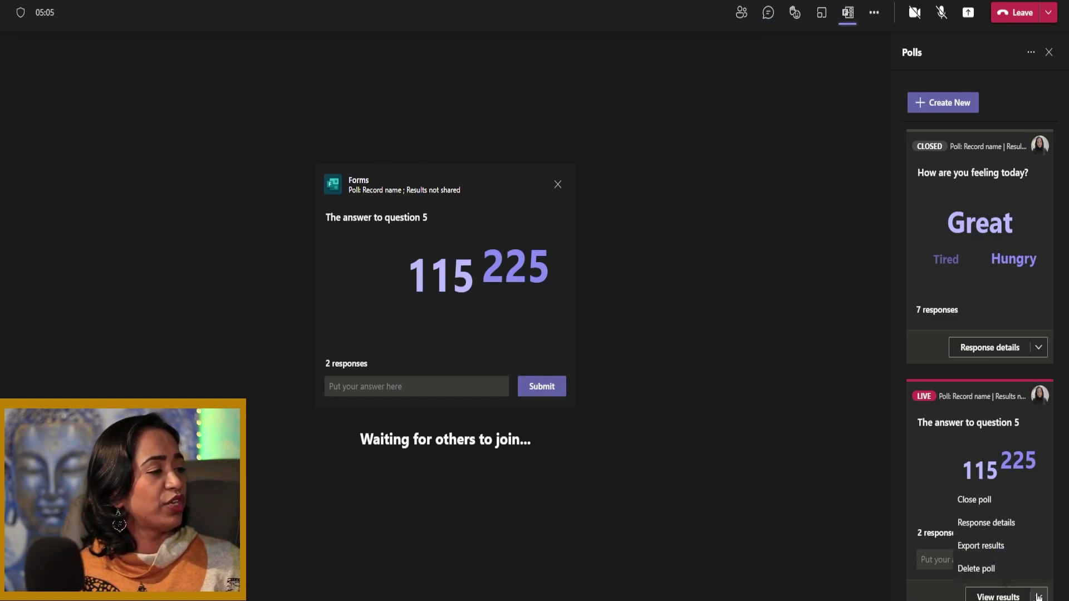
{"action": "left_click", "coordinate": [982, 506]}
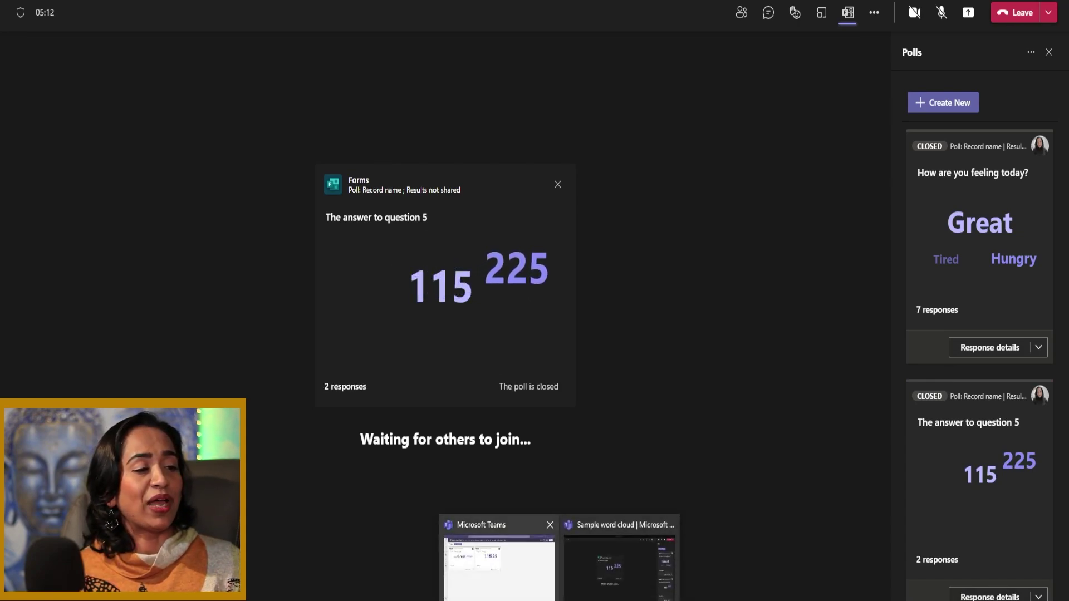
Switch to the main Teams window and open the response details of the "The answer to question 5" poll
{"action": "left_click", "coordinate": [509, 591]}
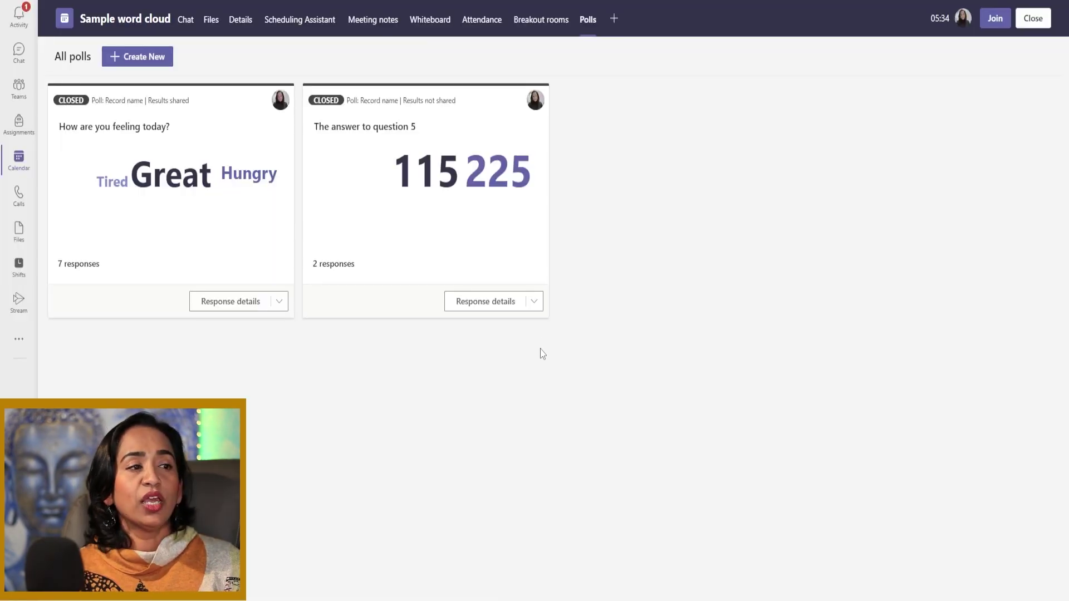
{"action": "left_click", "coordinate": [504, 301]}
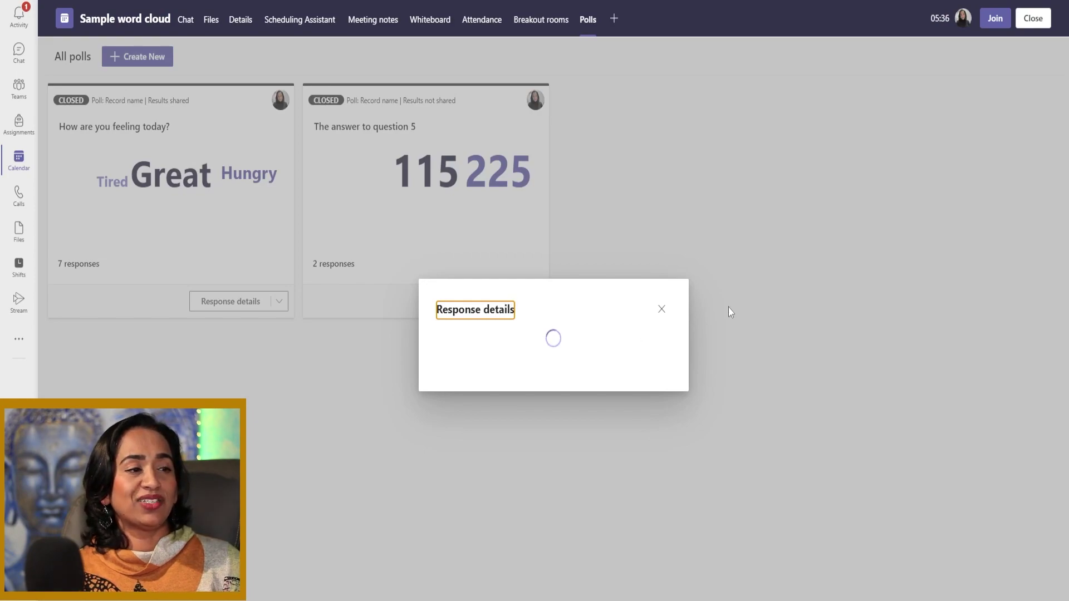